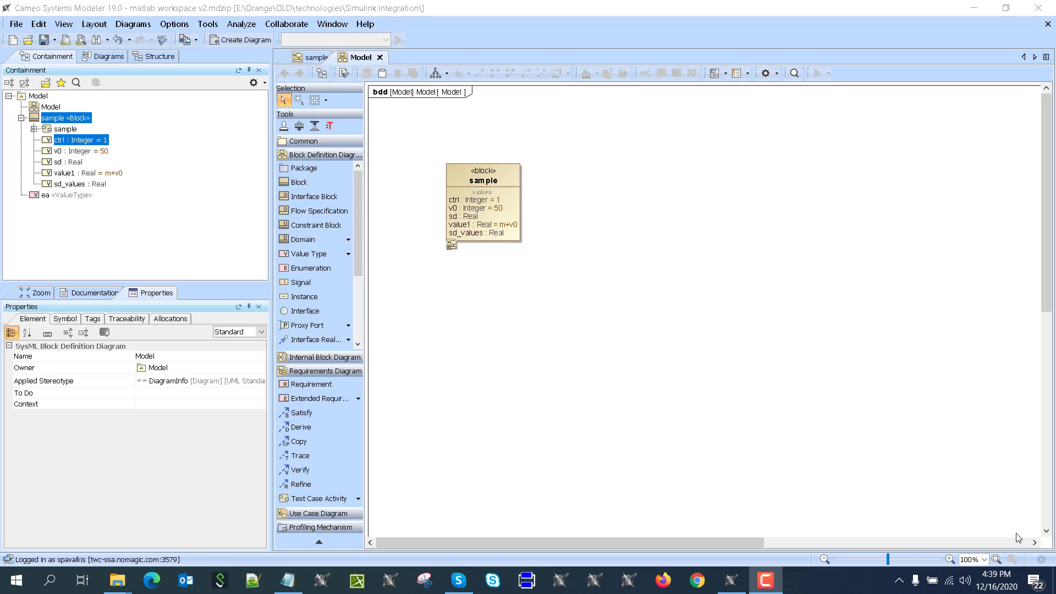
# Launch MATLAB R2020a from the Windows search recent apps, then bring Cameo back to front.
pyautogui.click(296, 583)
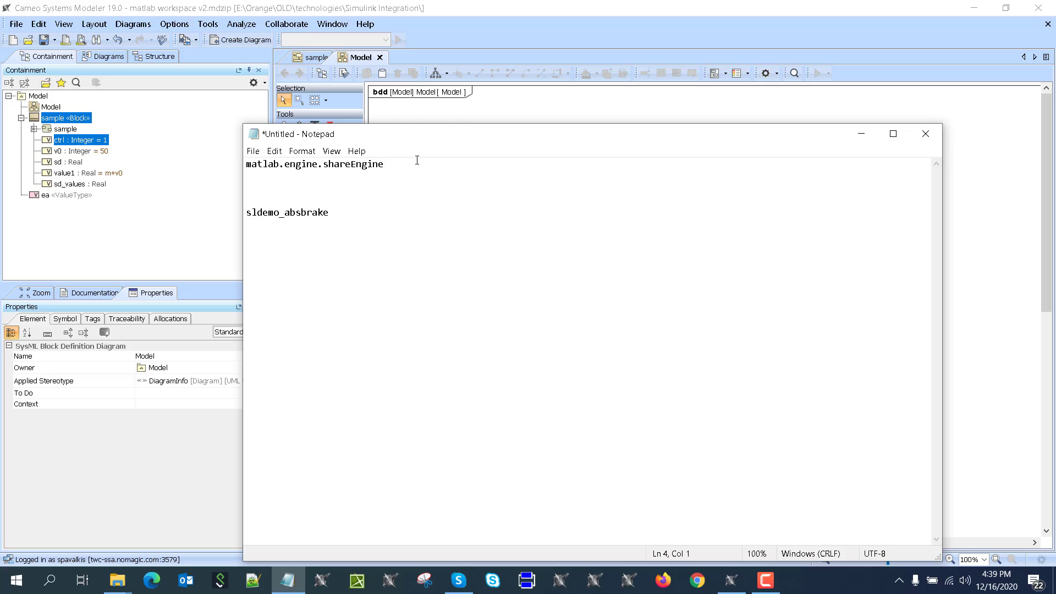
pyautogui.click(462, 110)
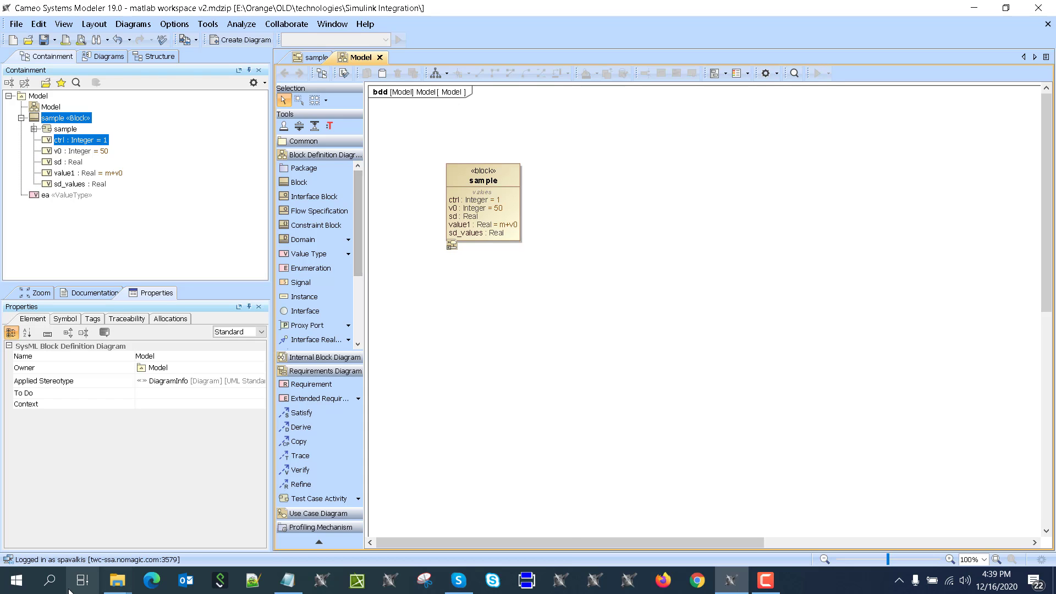
pyautogui.click(53, 577)
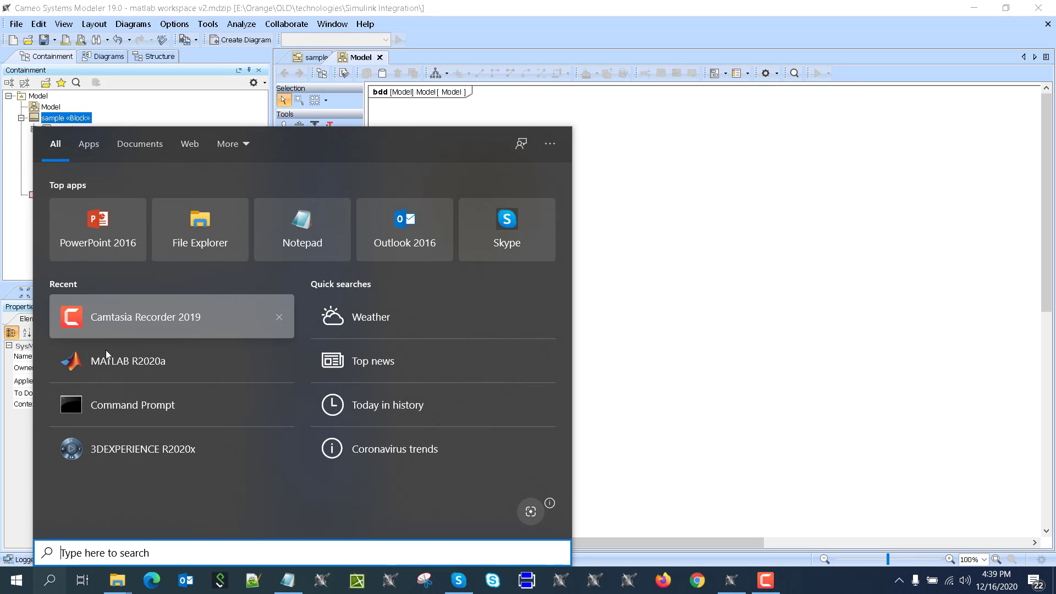
pyautogui.click(122, 366)
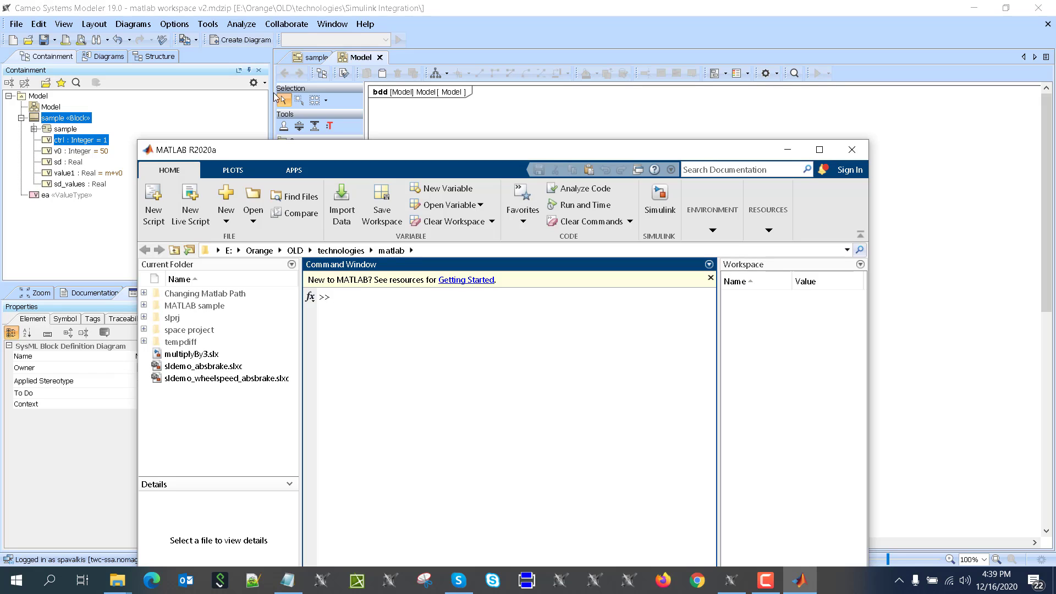
pyautogui.click(269, 4)
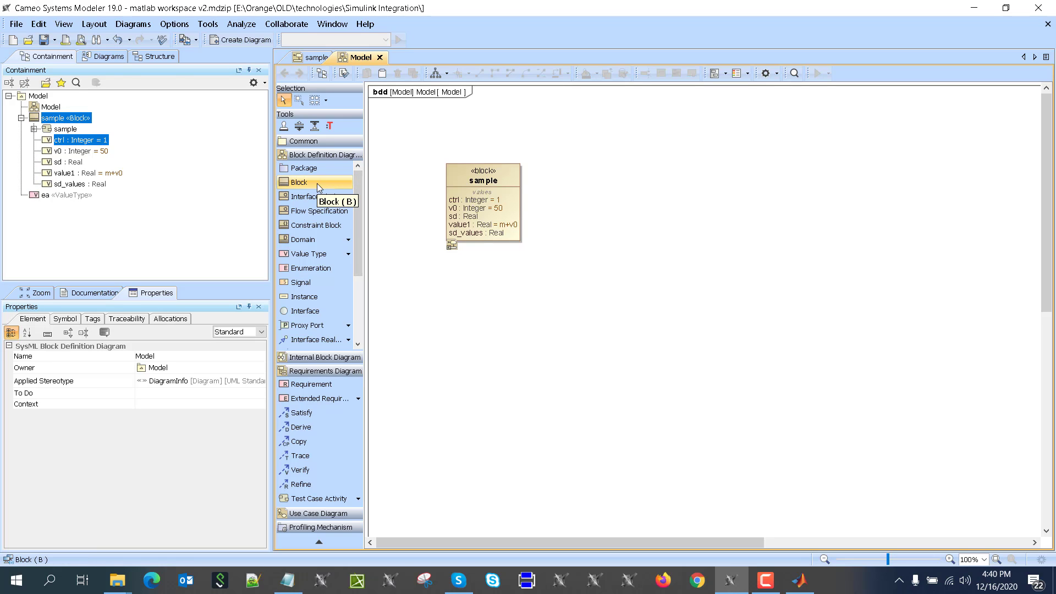
# Show the Simulation panel and switch its console language to Matlab.
pyautogui.click(333, 24)
pyautogui.moveTo(368, 24)
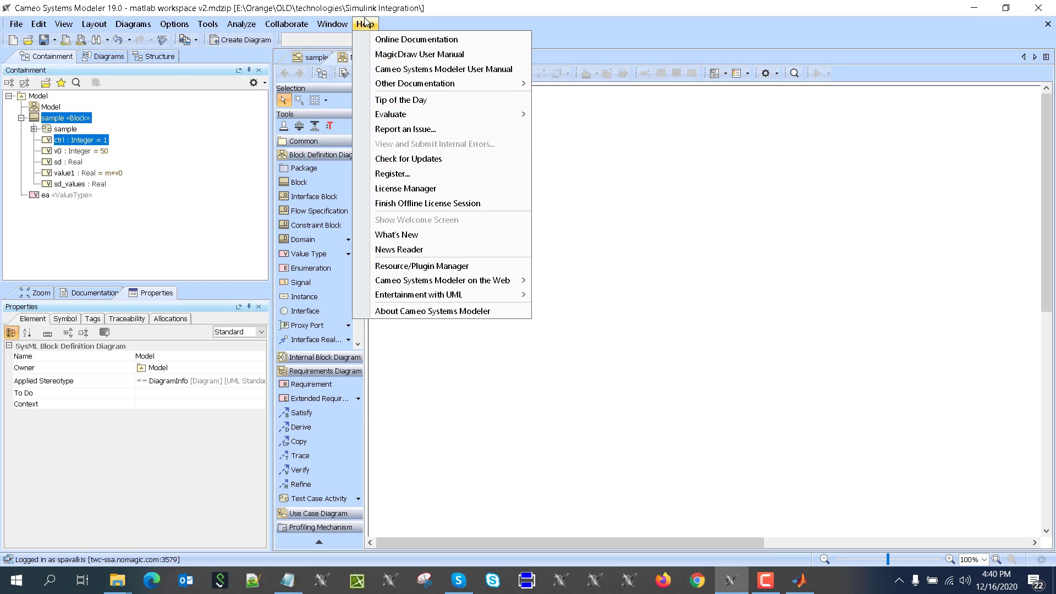
pyautogui.click(356, 328)
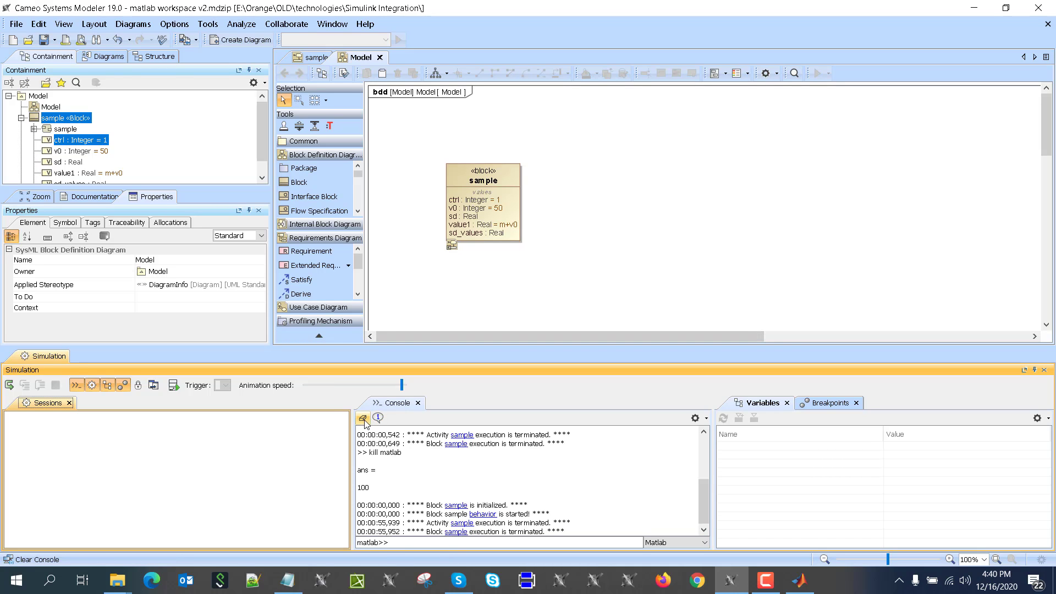
pyautogui.click(678, 540)
pyautogui.click(668, 524)
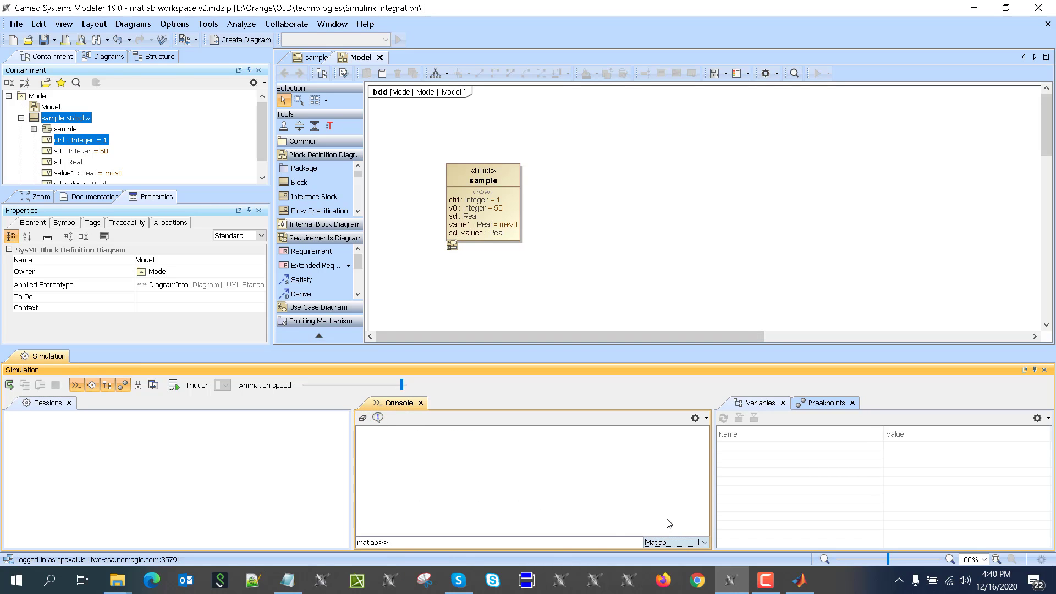
# Run the kill matlab command in the console, then close the Simulation panel.
pyautogui.click(401, 538)
pyautogui.write('kinetic = 1')
pyautogui.press('Return')
pyautogui.click(1044, 371)
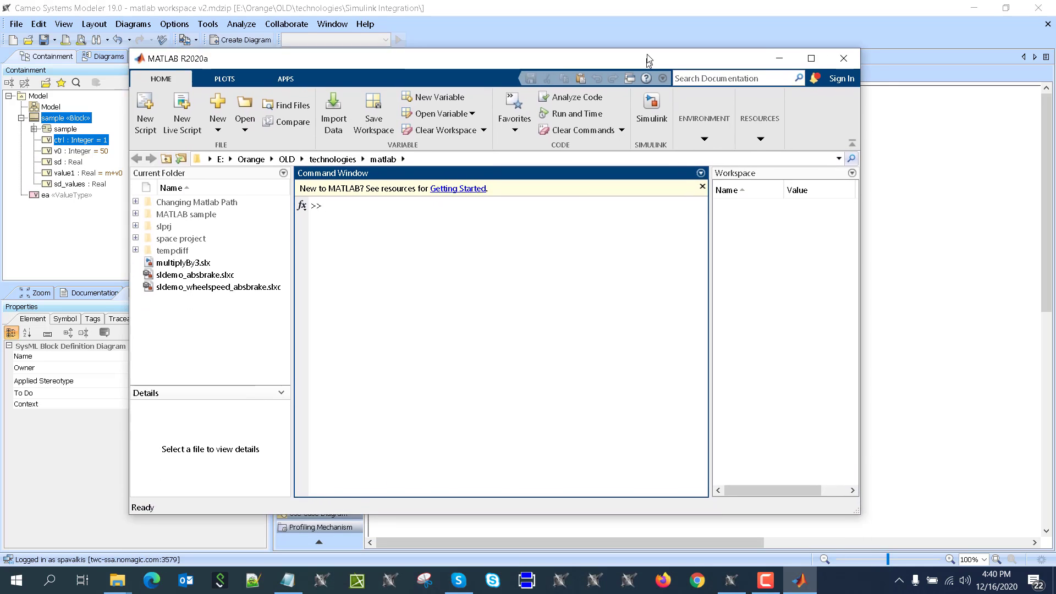
# Copy matlab.engine.shareEngine from the notes and run it in MATLAB's Command Window.
pyautogui.click(288, 581)
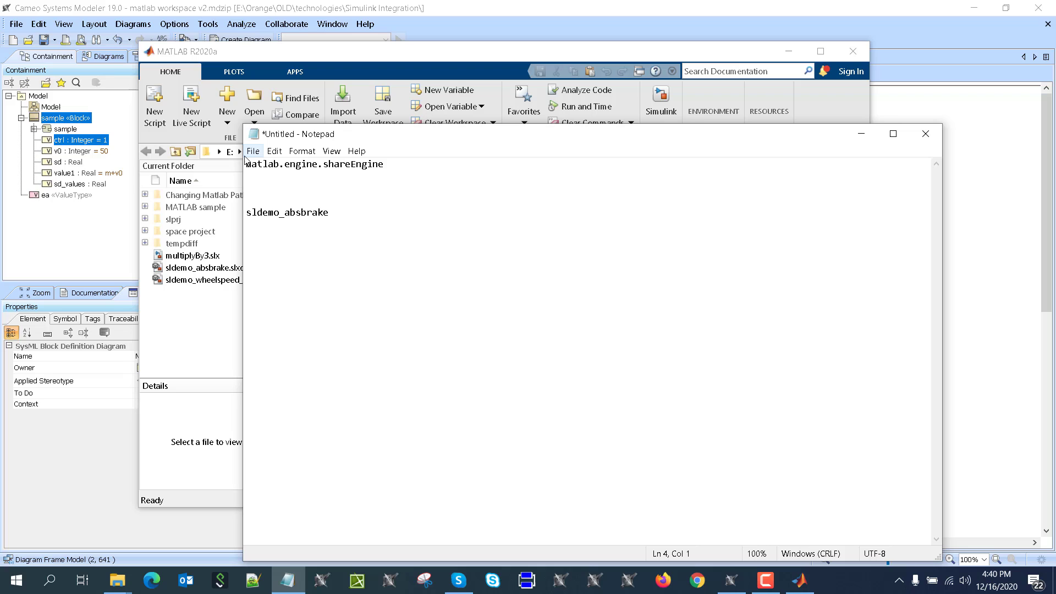
pyautogui.click(385, 164)
pyautogui.moveTo(365, 165); pyautogui.dragTo(244, 165)
pyautogui.hotkey('ctrl', 'c')
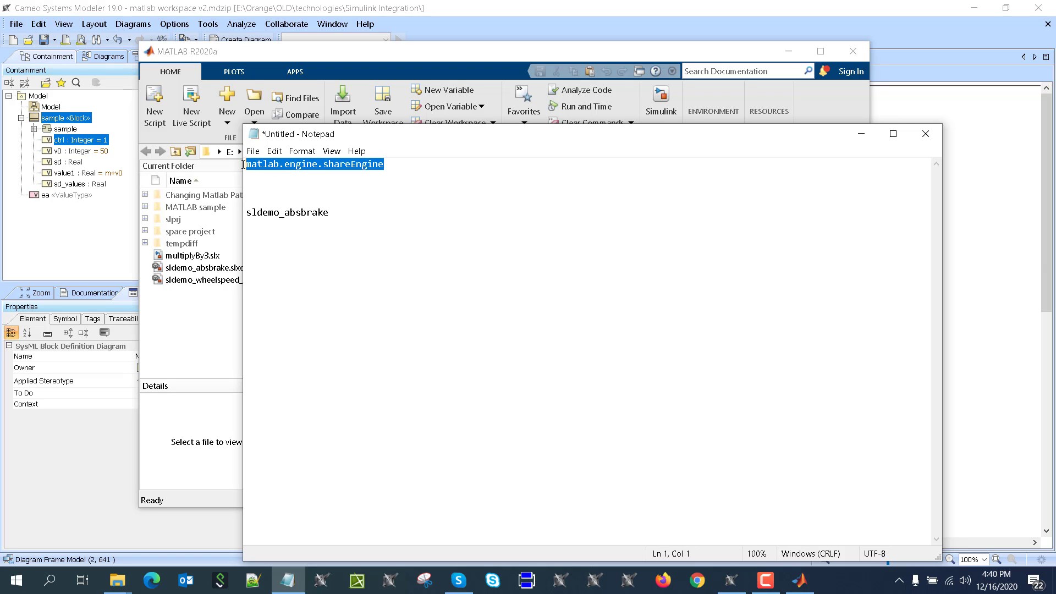
pyautogui.click(862, 134)
pyautogui.hotkey('ctrl', 'v')
pyautogui.press('Return')
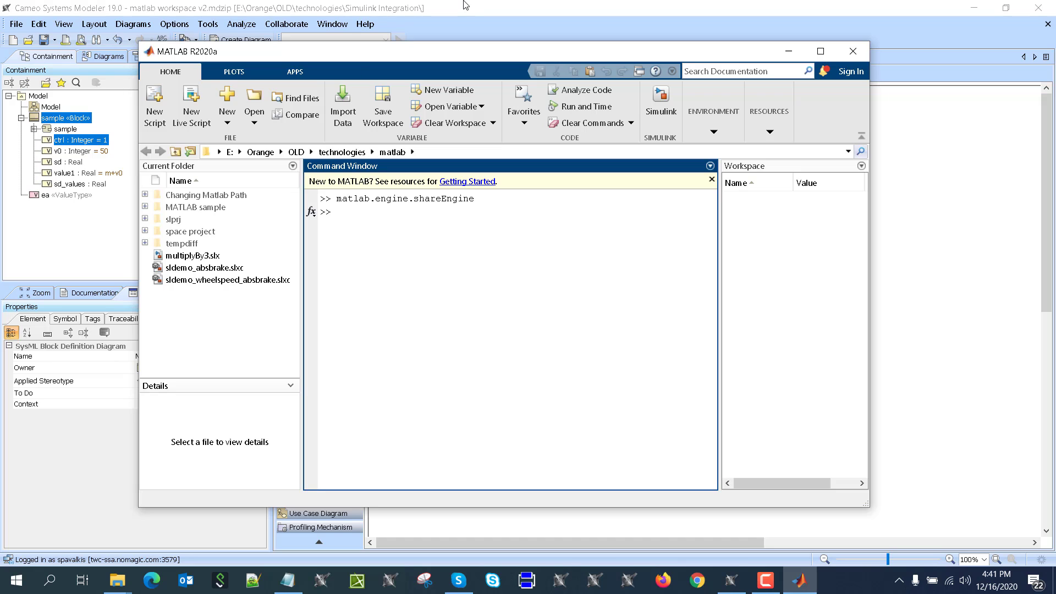
pyautogui.hotkey('alt', 'Tab')
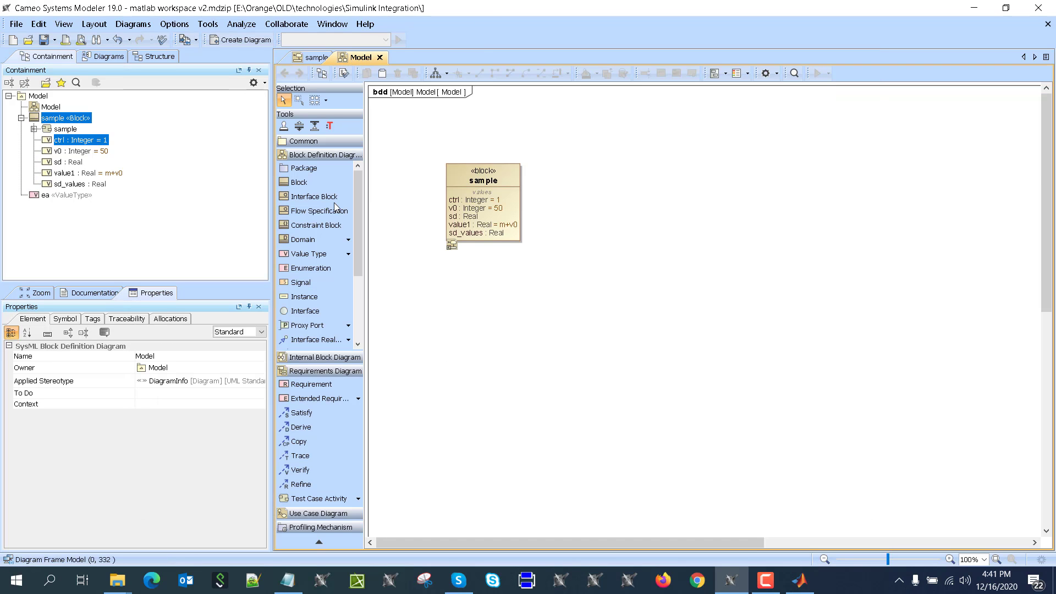
# Place a new block named test below the sample block.
pyautogui.click(311, 183)
pyautogui.click(466, 323)
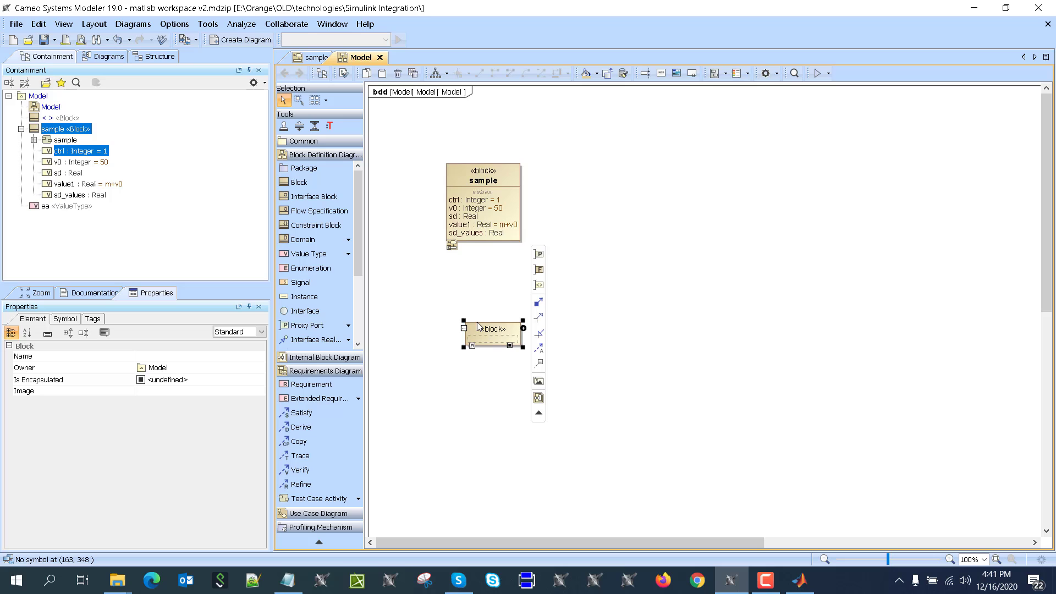
pyautogui.write('test')
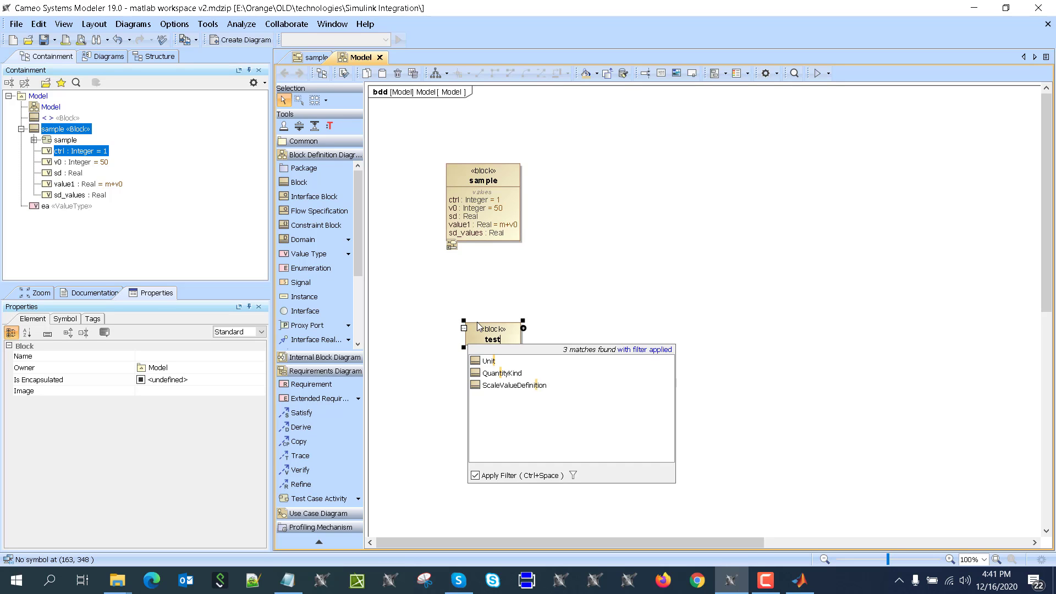
pyautogui.click(502, 304)
# Add a value property result of type Real to the test block.
pyautogui.click(516, 341)
pyautogui.click(523, 328)
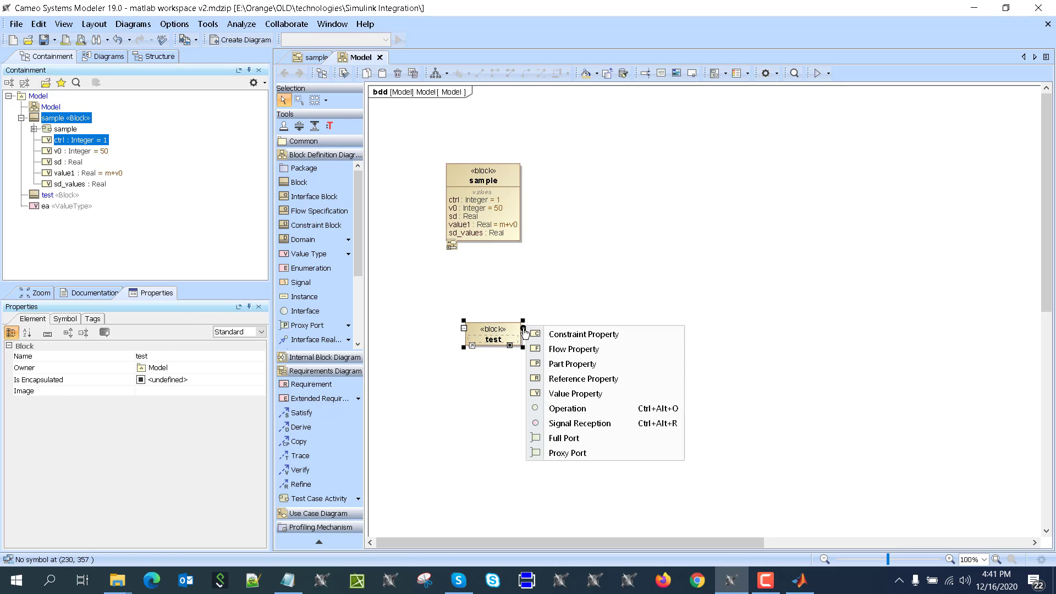
pyautogui.click(567, 395)
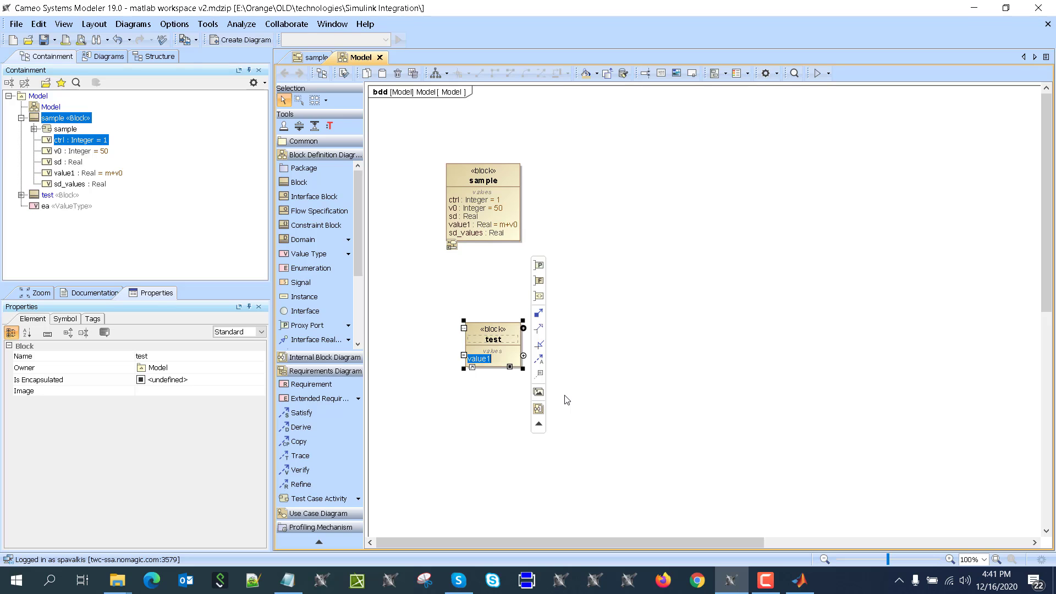
pyautogui.write('result:real')
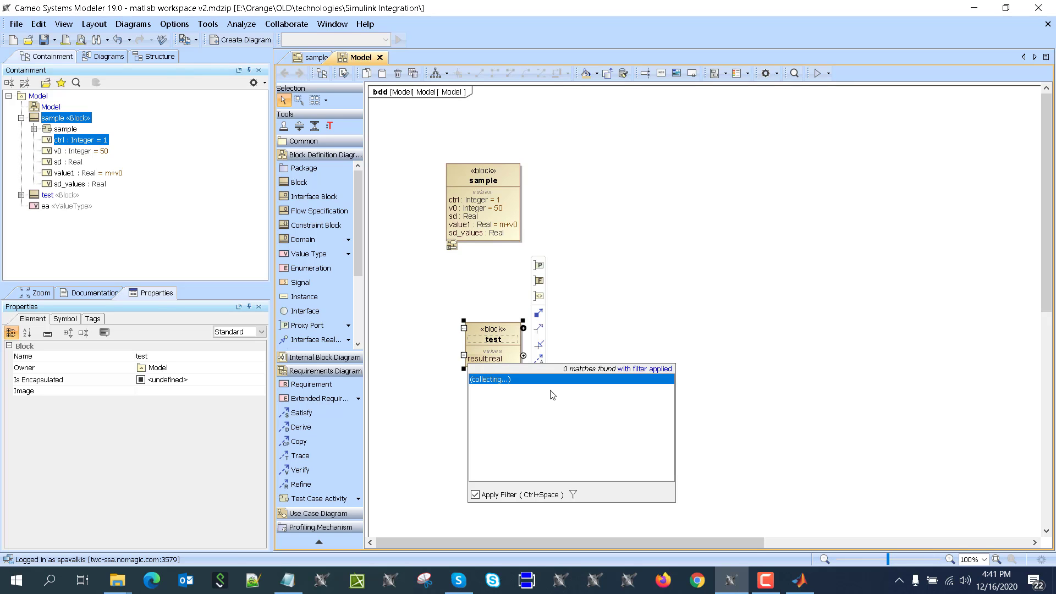
pyautogui.click(509, 383)
pyautogui.click(717, 337)
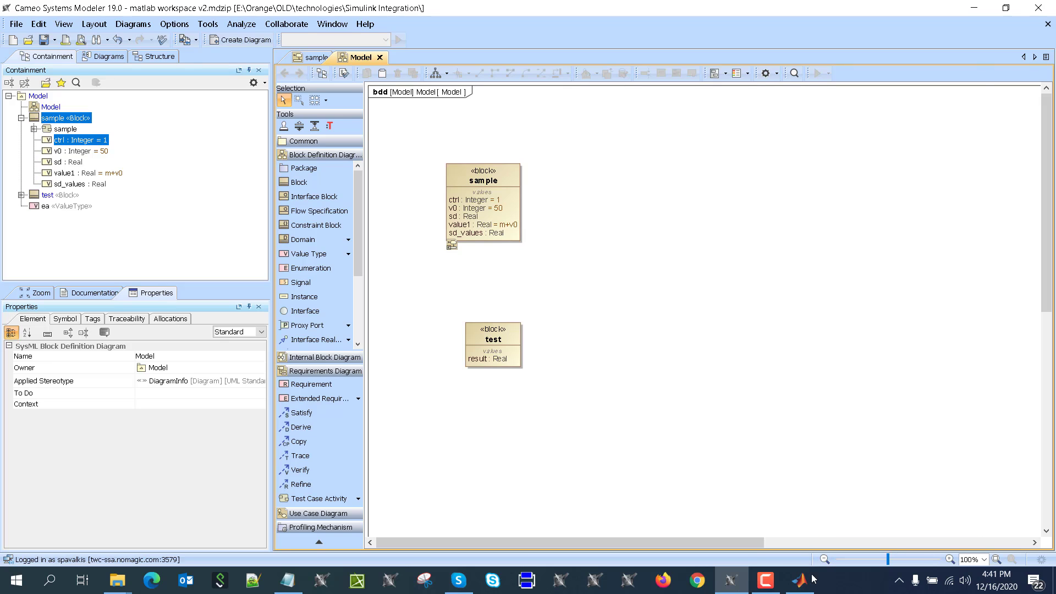
# Copy sldemo_absbrake from the notes and run it in MATLAB to open the ABS model.
pyautogui.moveTo(798, 592)
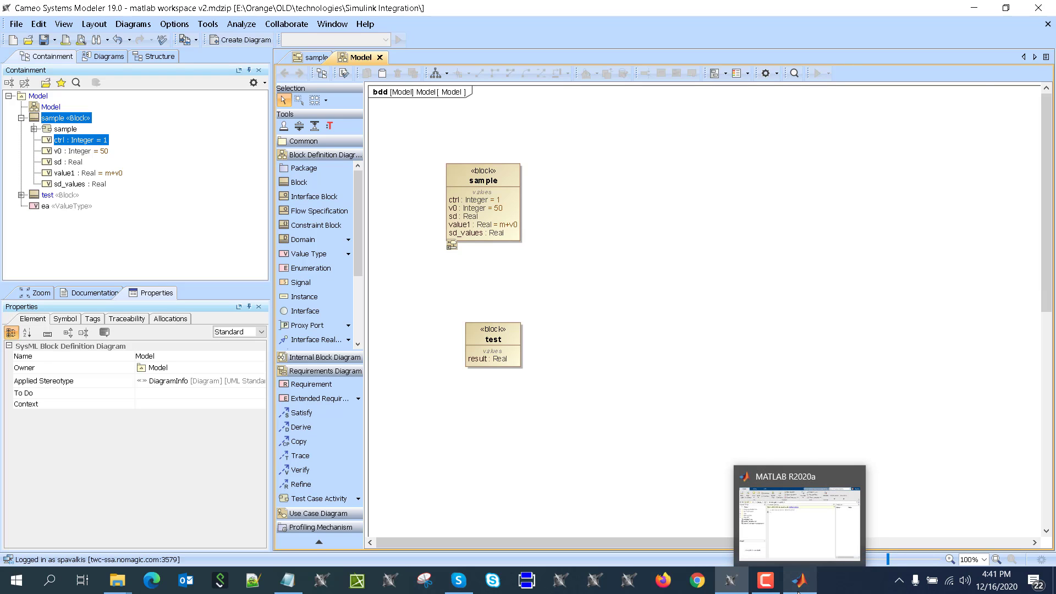
pyautogui.click(799, 592)
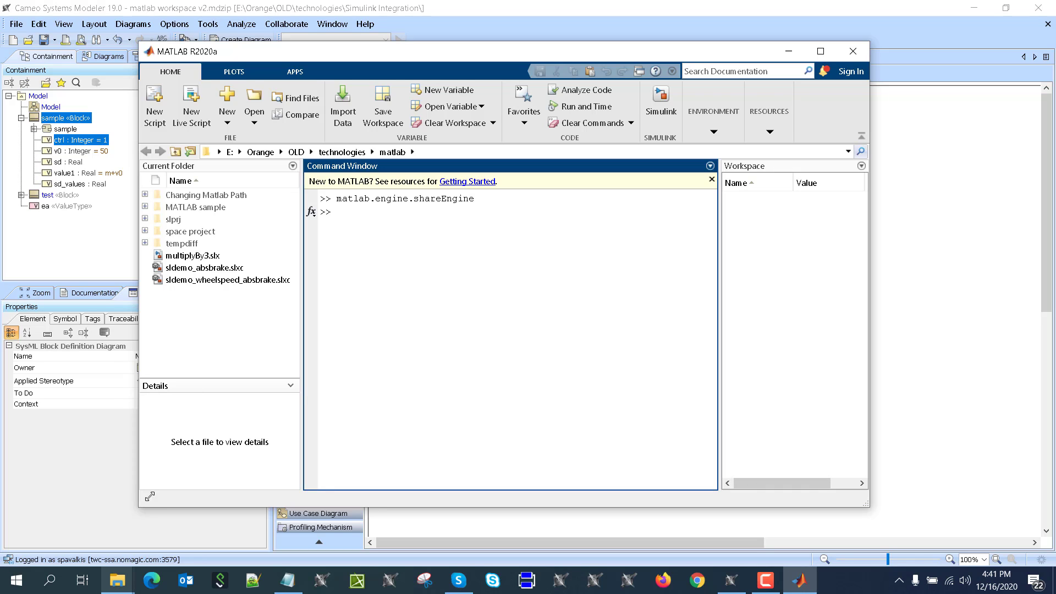
pyautogui.click(288, 580)
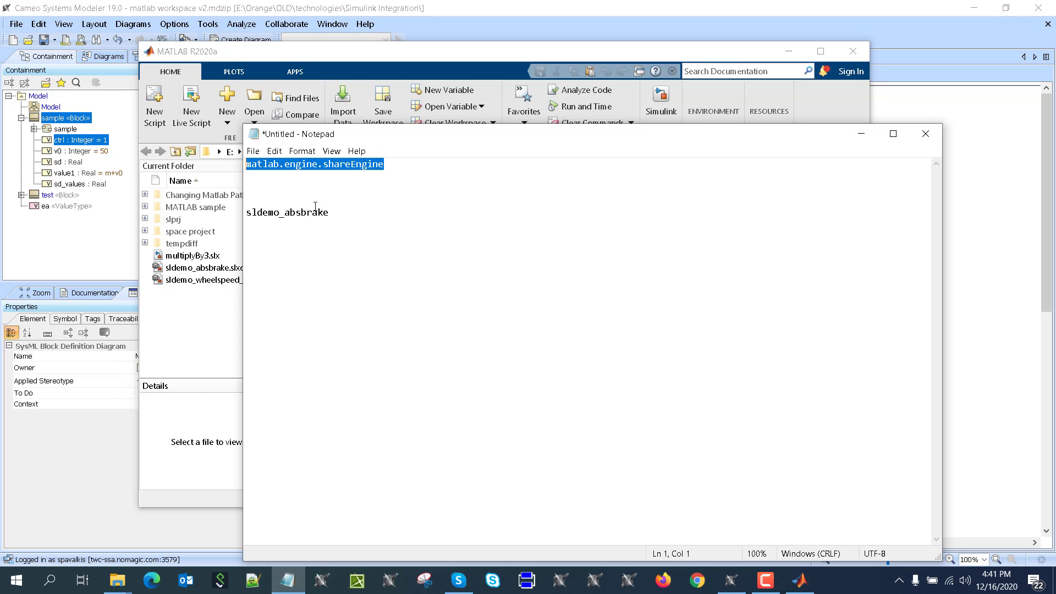
pyautogui.moveTo(329, 212); pyautogui.dragTo(246, 213)
pyautogui.hotkey('ctrl', 'c')
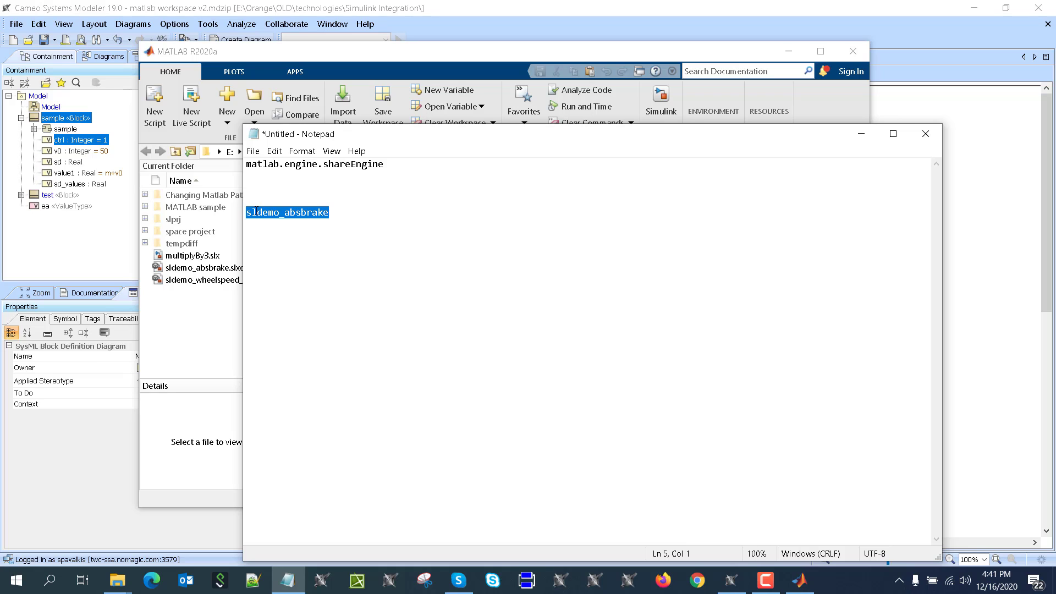
pyautogui.click(861, 134)
pyautogui.hotkey('ctrl', 'v')
pyautogui.press('Return')
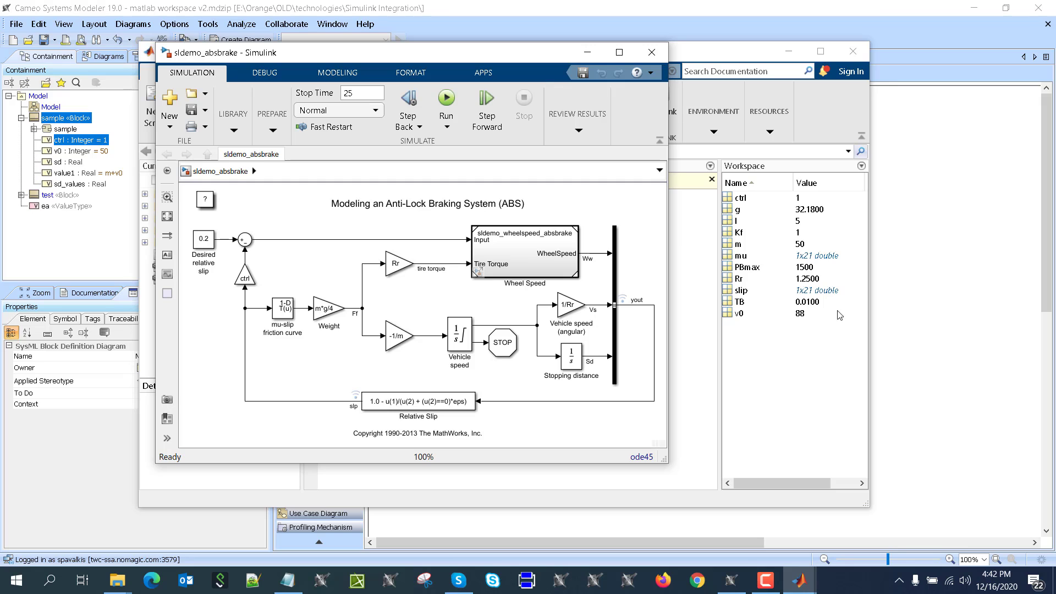
# Back in Cameo, select the result property inside the test block.
pyautogui.click(880, 292)
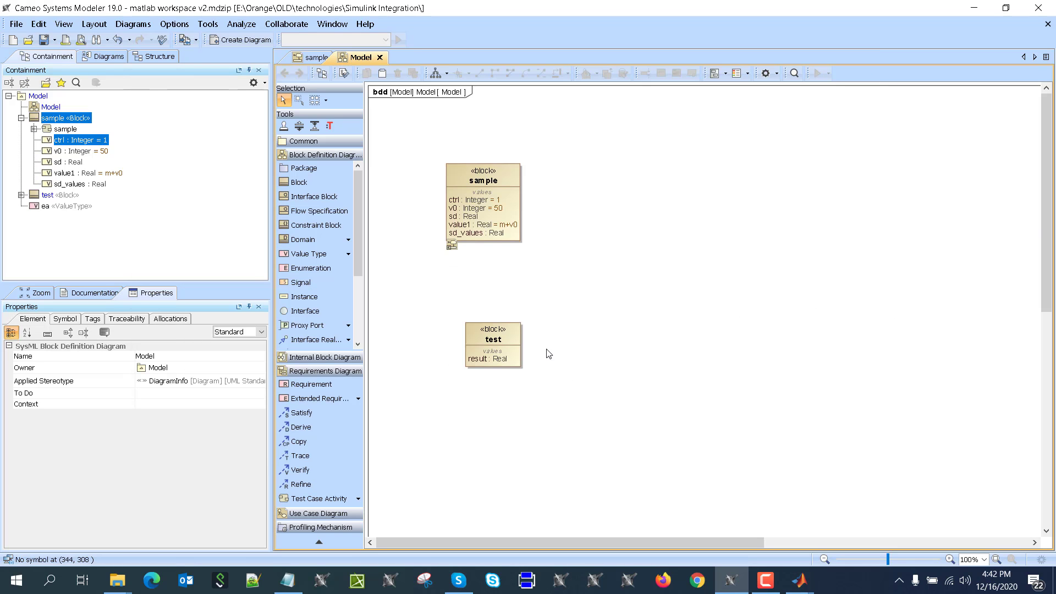
pyautogui.click(516, 331)
pyautogui.click(472, 412)
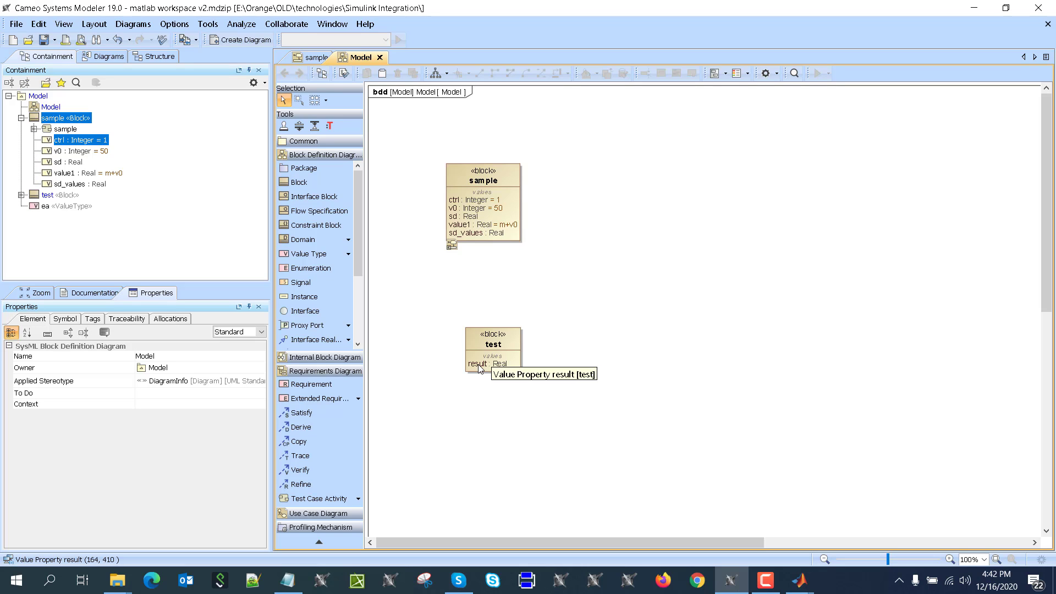
pyautogui.doubleClick(479, 368)
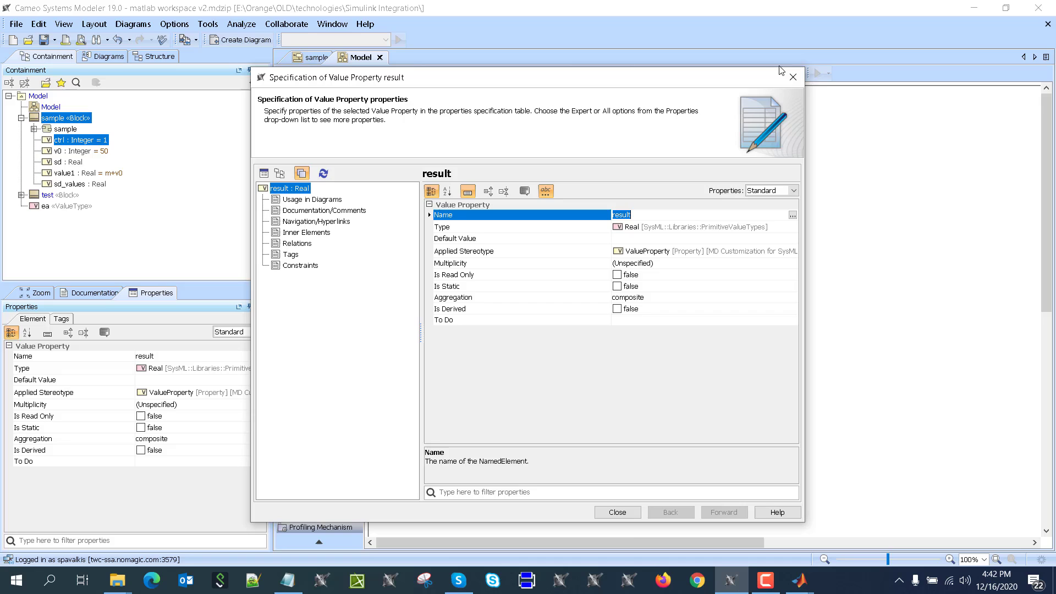
pyautogui.click(793, 77)
pyautogui.click(469, 385)
pyautogui.click(476, 366)
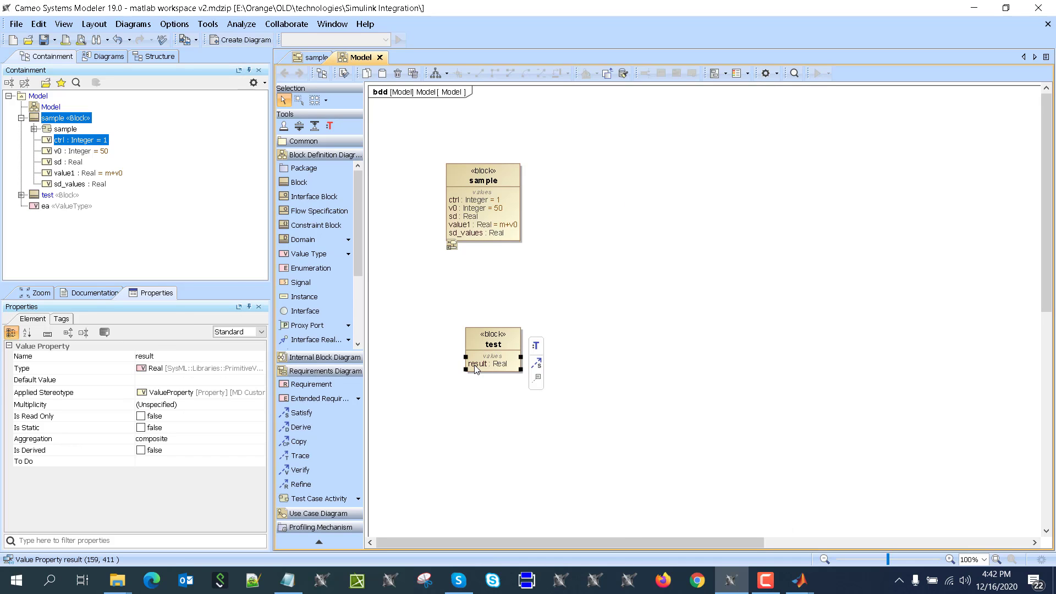
# Make result's default value an Opaque Expression.
pyautogui.click(171, 380)
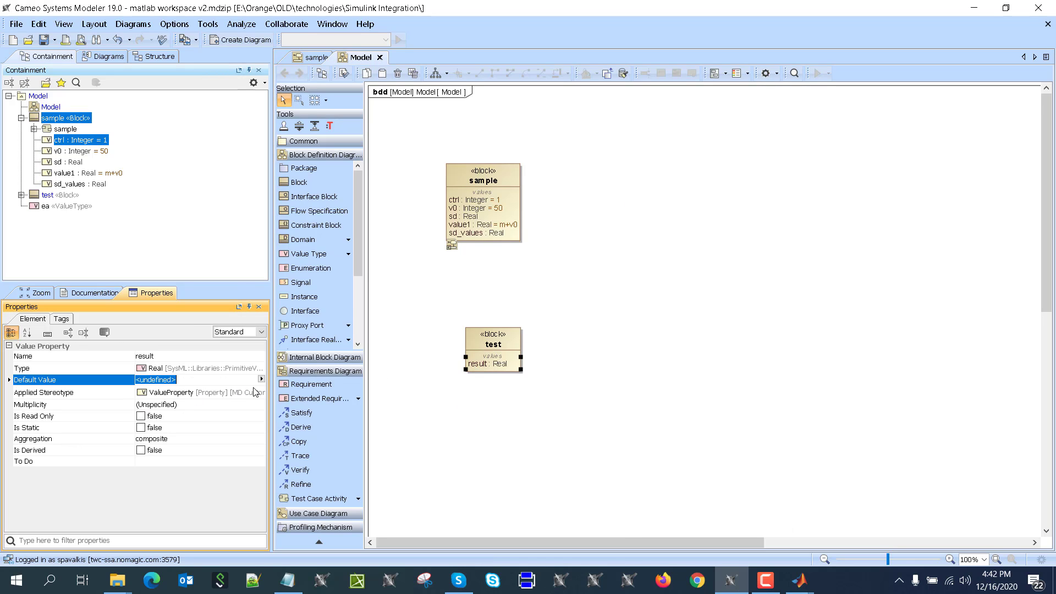
pyautogui.click(261, 379)
pyautogui.moveTo(330, 389)
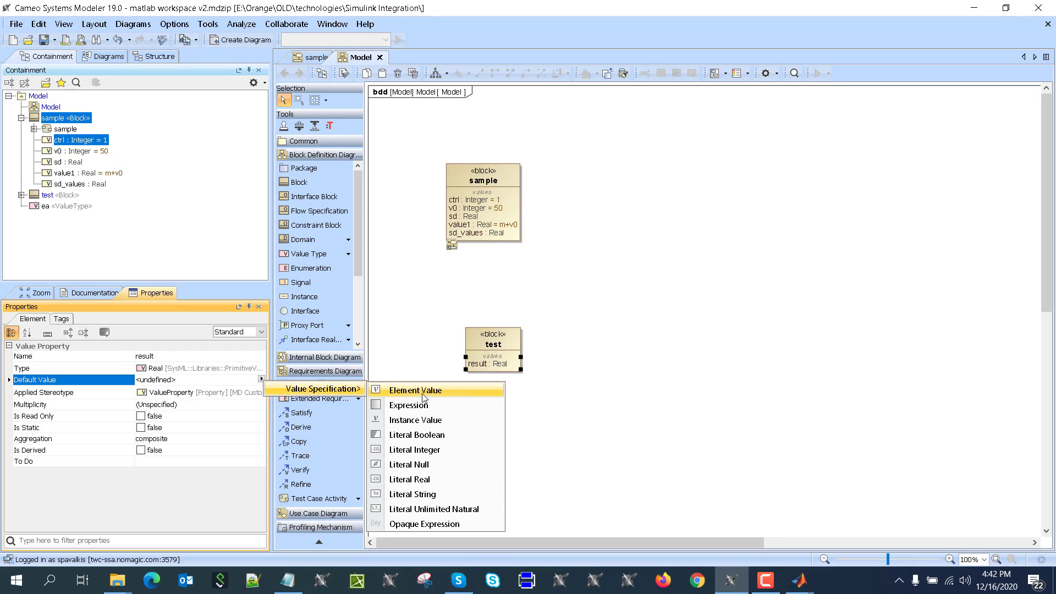
pyautogui.click(435, 524)
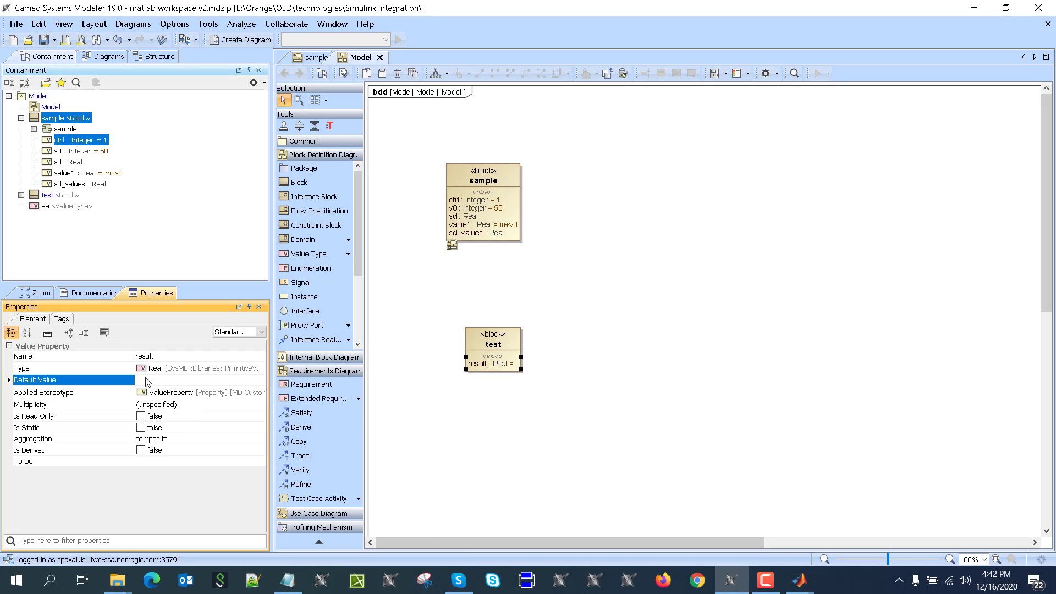
# In the default value editor, set the language to Matlab and the expression to m+v0.
pyautogui.click(238, 381)
pyautogui.click(261, 382)
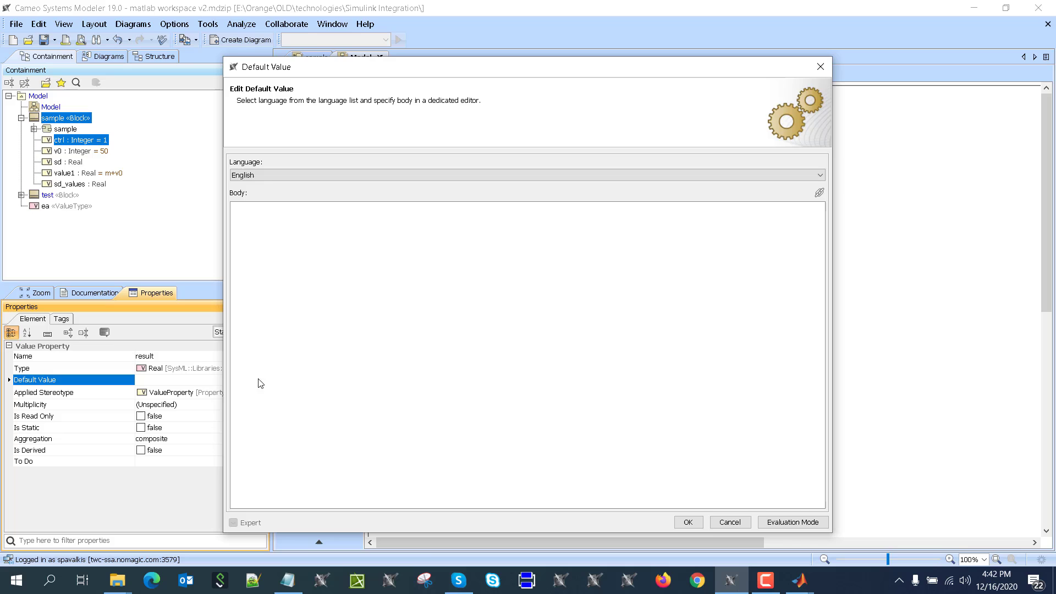
pyautogui.click(272, 176)
pyautogui.click(258, 246)
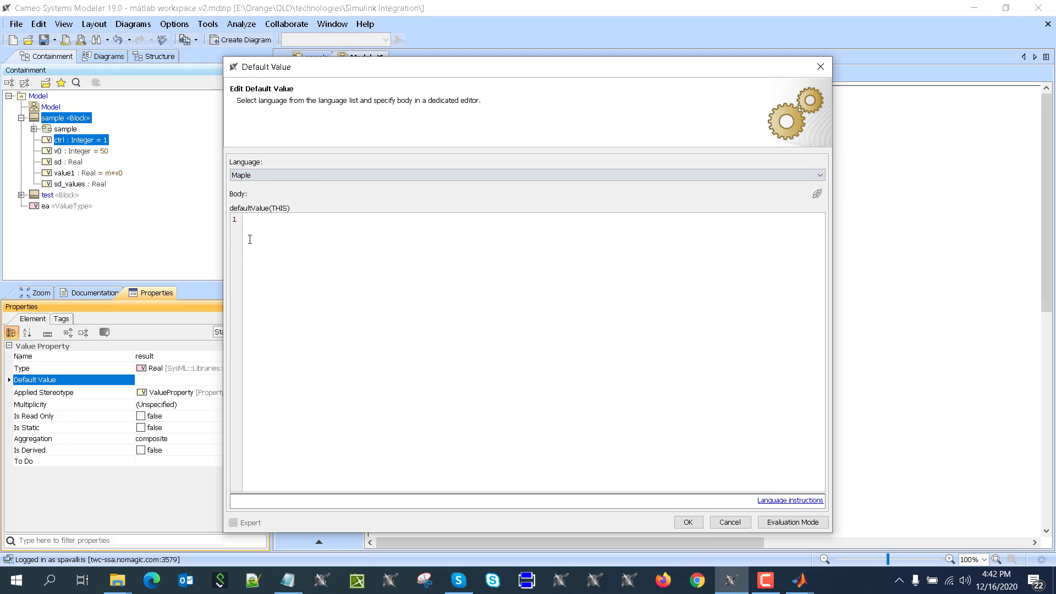
pyautogui.click(259, 175)
pyautogui.scroll(1, 254, 245)
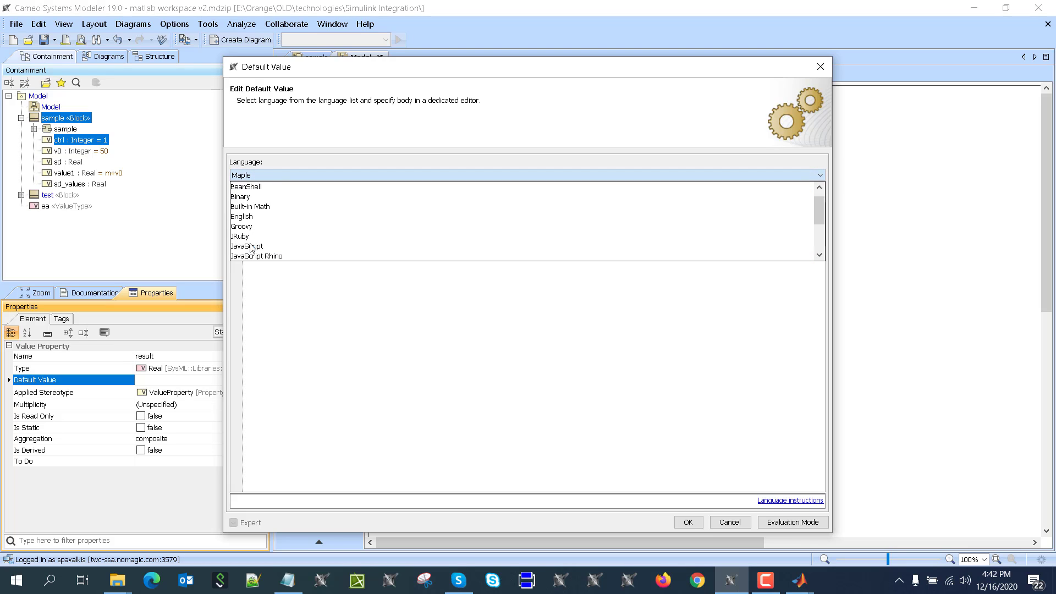
pyautogui.scroll(-2, 256, 219)
pyautogui.click(254, 225)
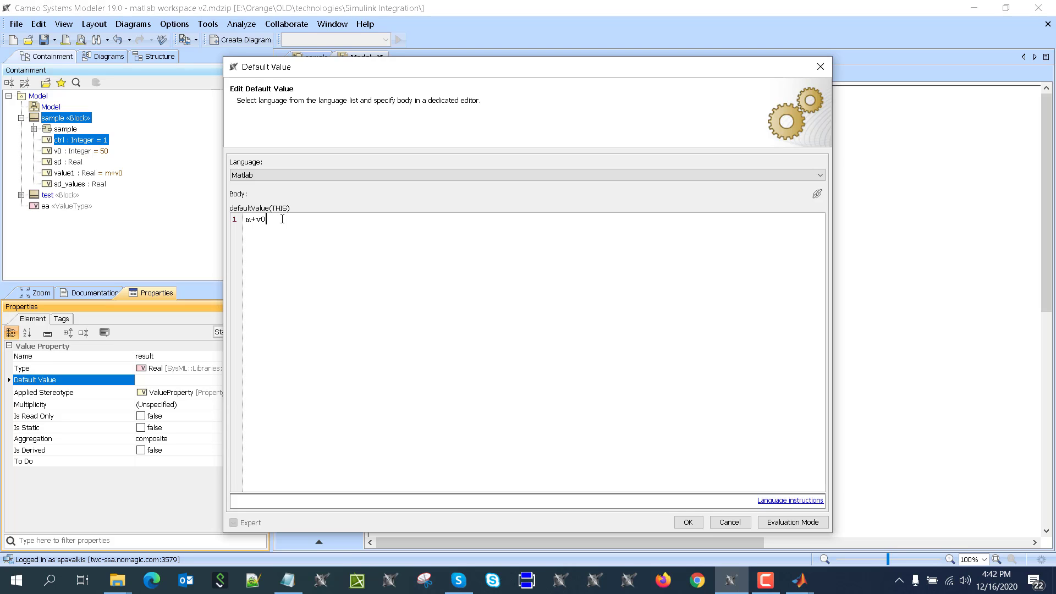
pyautogui.click(689, 522)
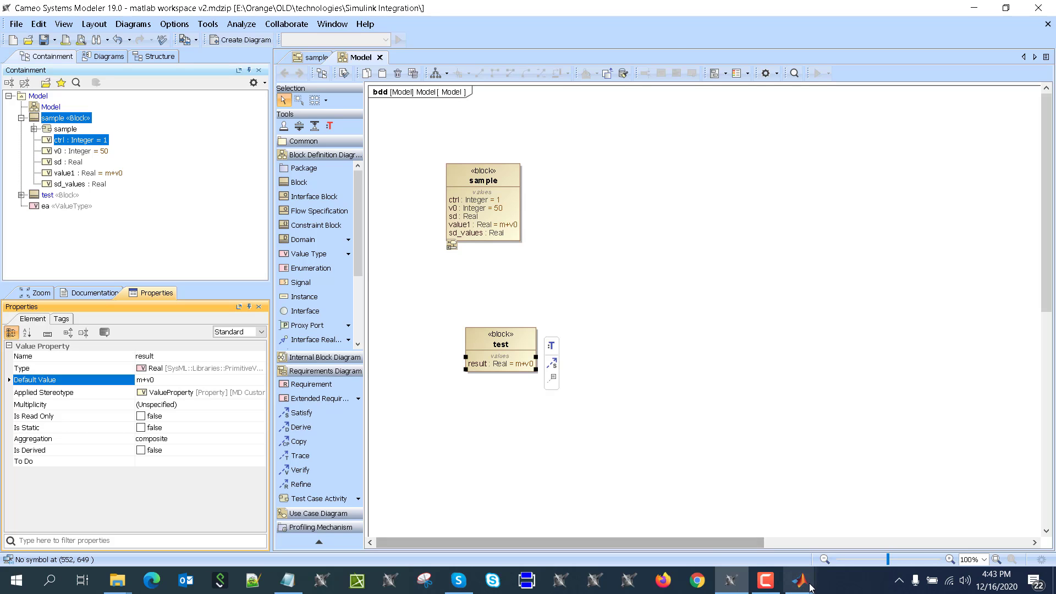
# Check the Simulink ABS model and MATLAB windows, then return to the Cameo diagram.
pyautogui.moveTo(800, 580)
pyautogui.click(774, 523)
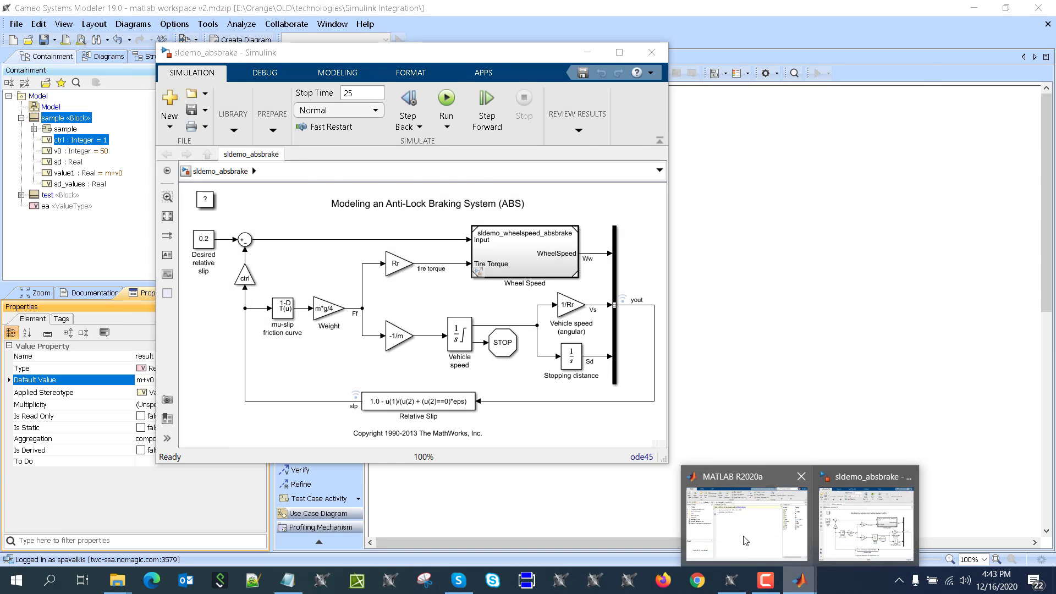
pyautogui.click(737, 520)
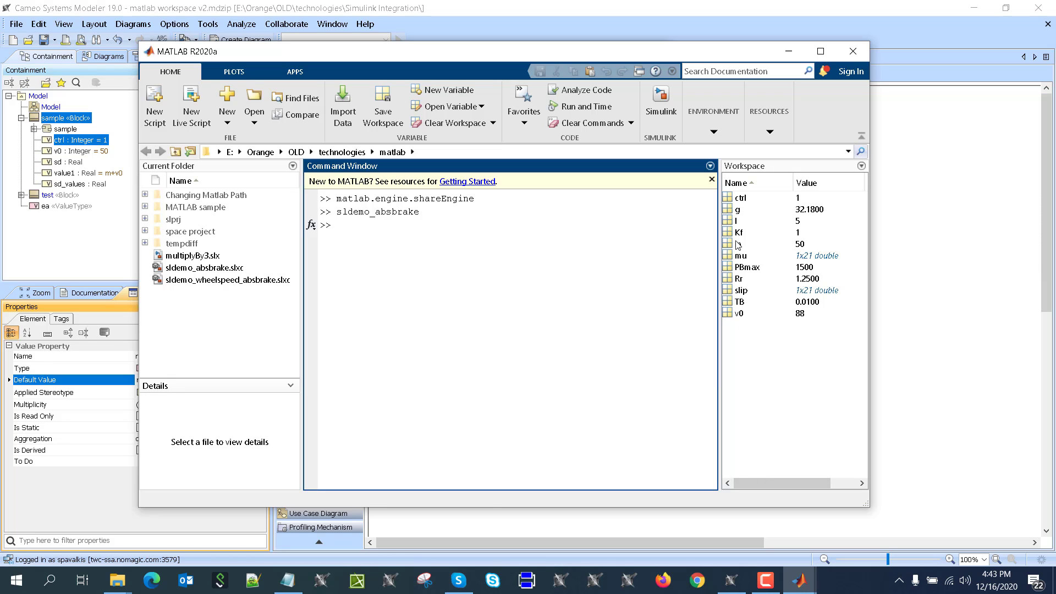
pyautogui.click(916, 329)
# Run a simulation of the test block so result evaluates to 138.
pyautogui.rightClick(518, 339)
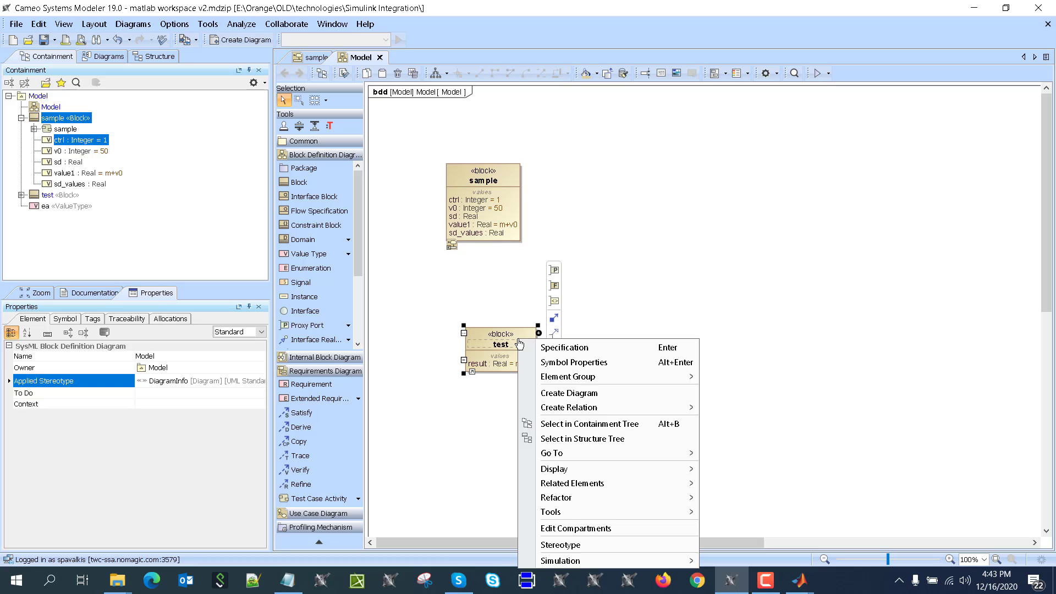
pyautogui.moveTo(646, 559)
pyautogui.click(735, 528)
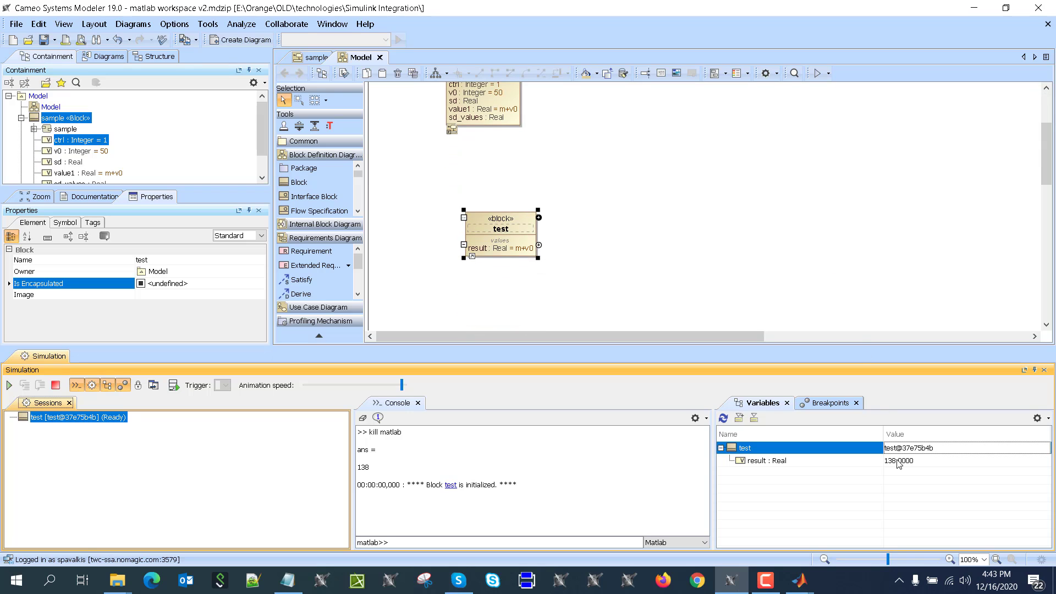
# Edit MATLAB workspace variable v0 from 88 to 100 in the variable editor, then return to Cameo.
pyautogui.click(800, 581)
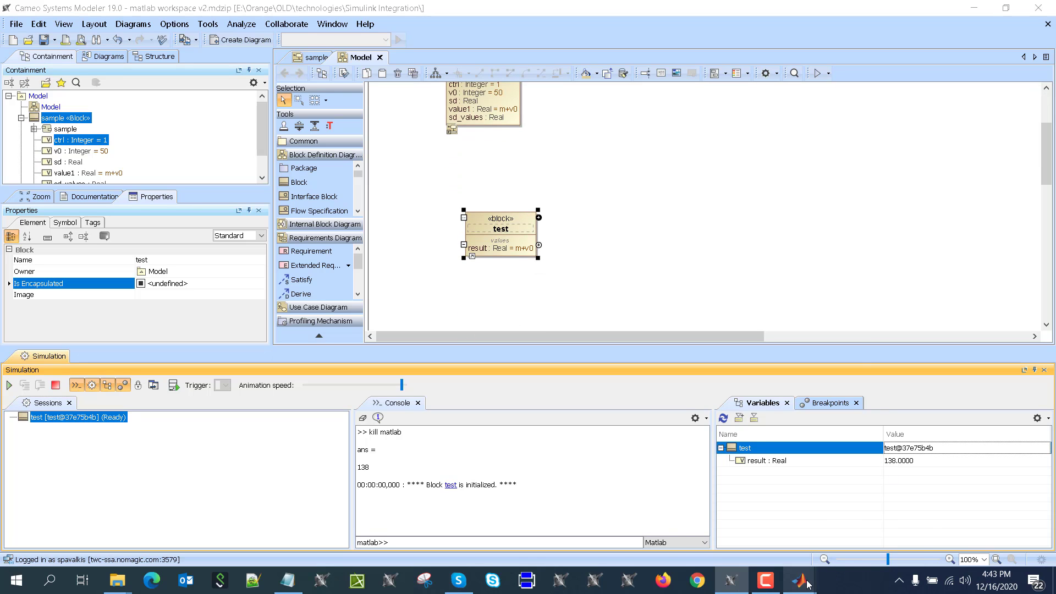
pyautogui.click(779, 546)
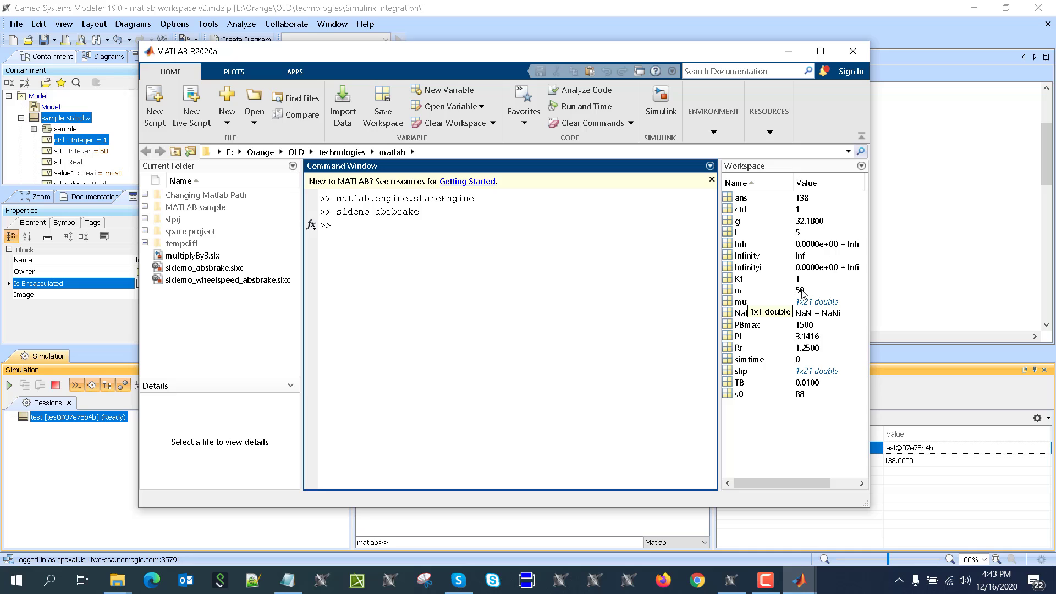
pyautogui.doubleClick(802, 395)
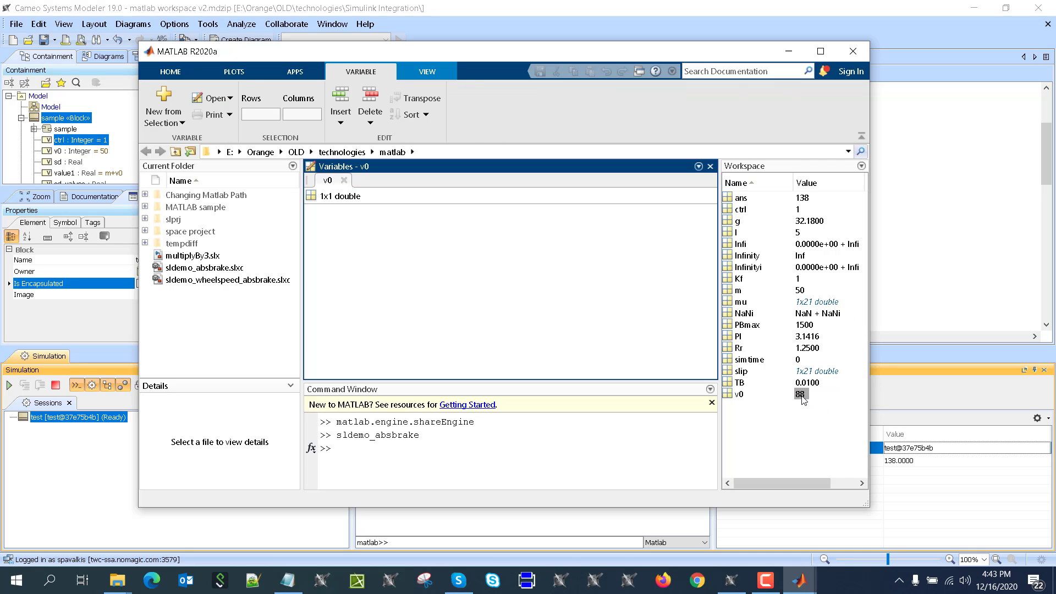
pyautogui.doubleClick(350, 227)
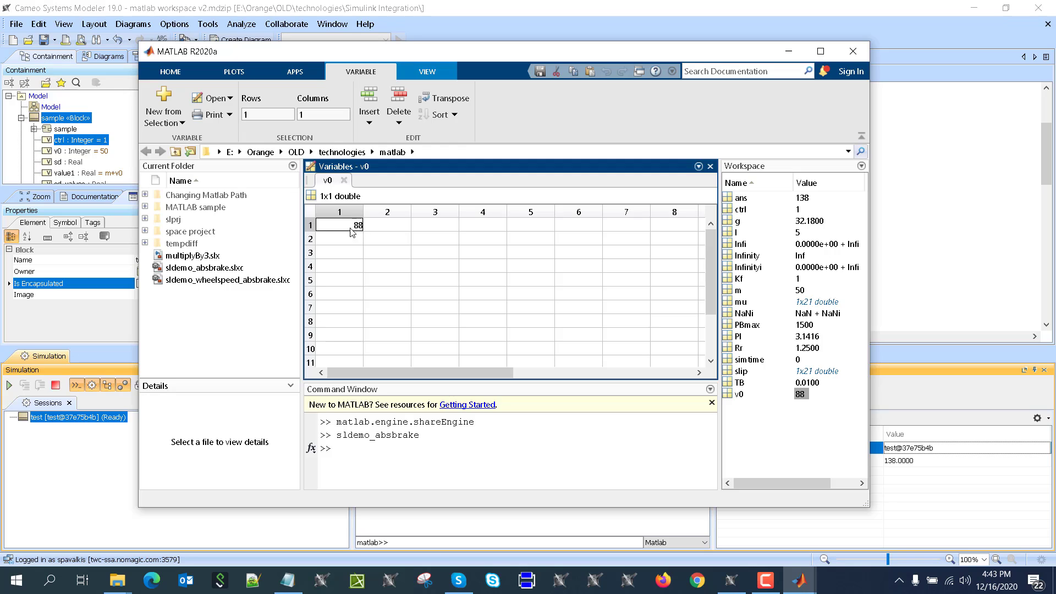
pyautogui.moveTo(350, 224); pyautogui.dragTo(367, 228)
pyautogui.write('100')
pyautogui.press('Return')
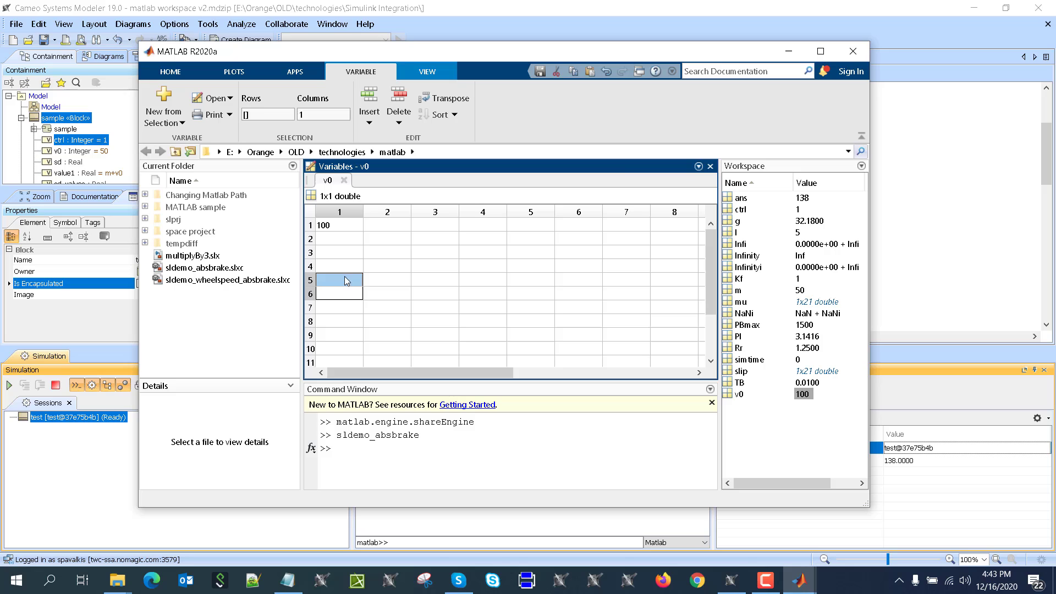
pyautogui.click(710, 166)
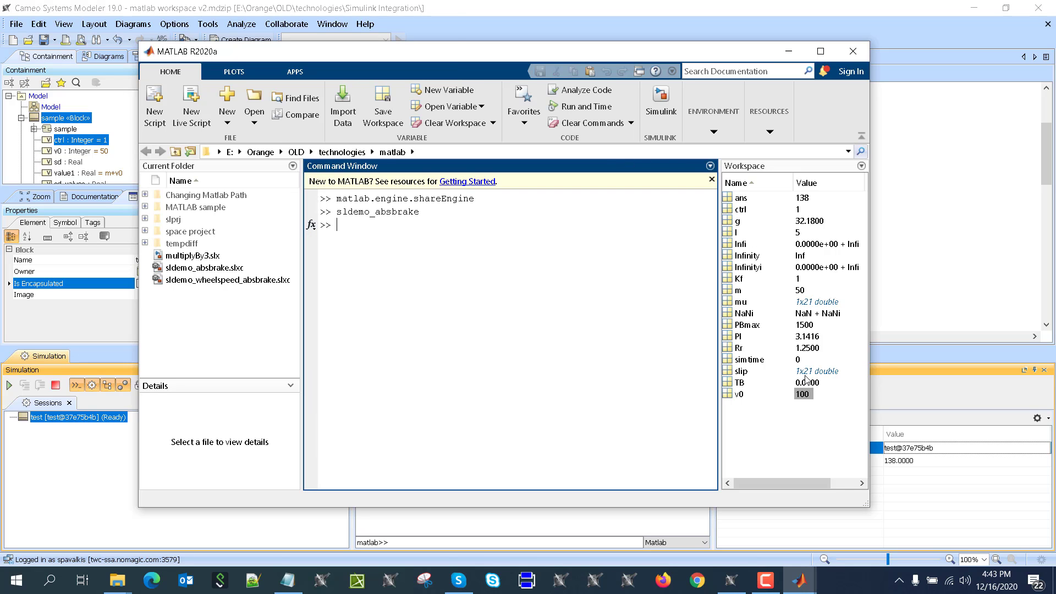
pyautogui.doubleClick(808, 383)
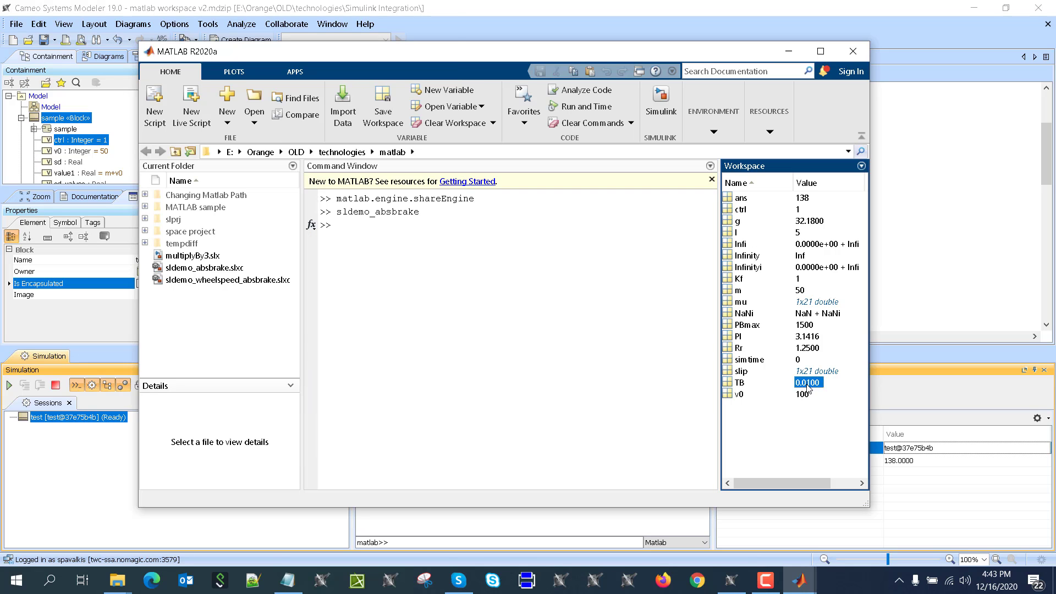
pyautogui.click(927, 273)
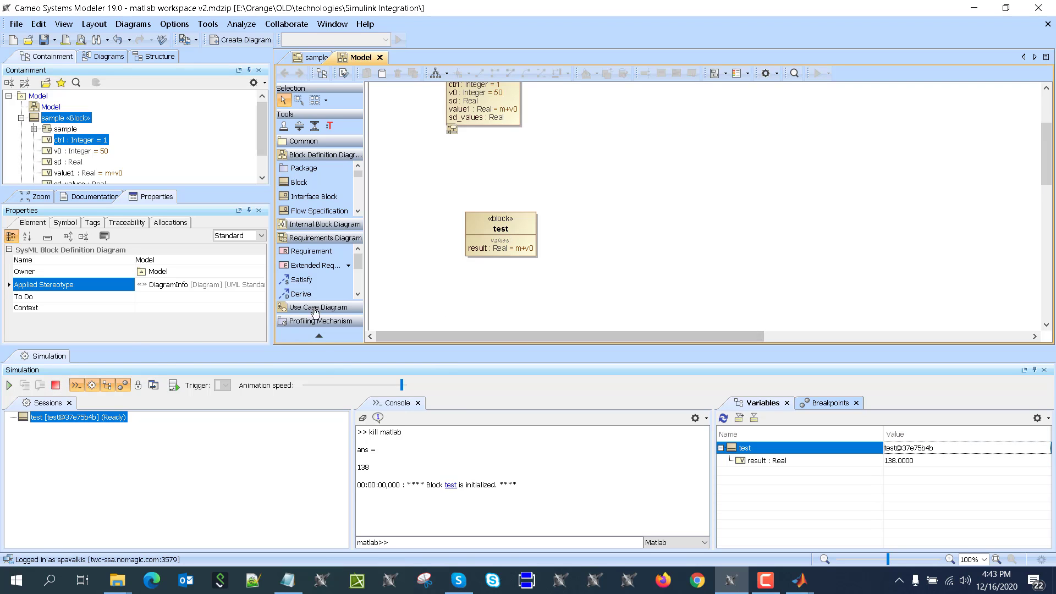
# Rerun the test block simulation, ending the previous run, and view MATLAB's ans = 150.
pyautogui.rightClick(493, 224)
pyautogui.moveTo(590, 445)
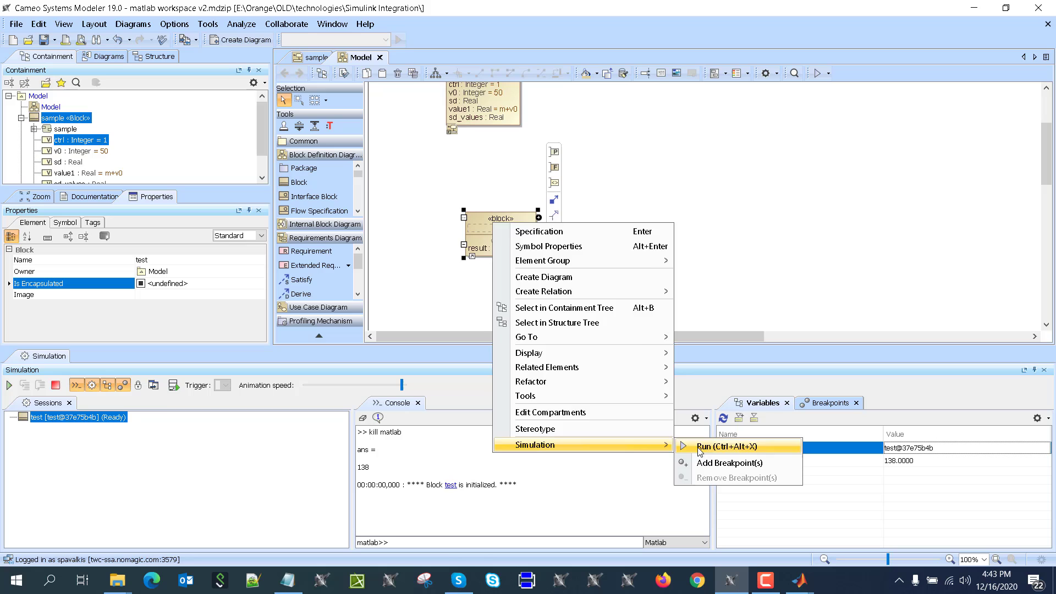
pyautogui.click(707, 447)
pyautogui.click(577, 332)
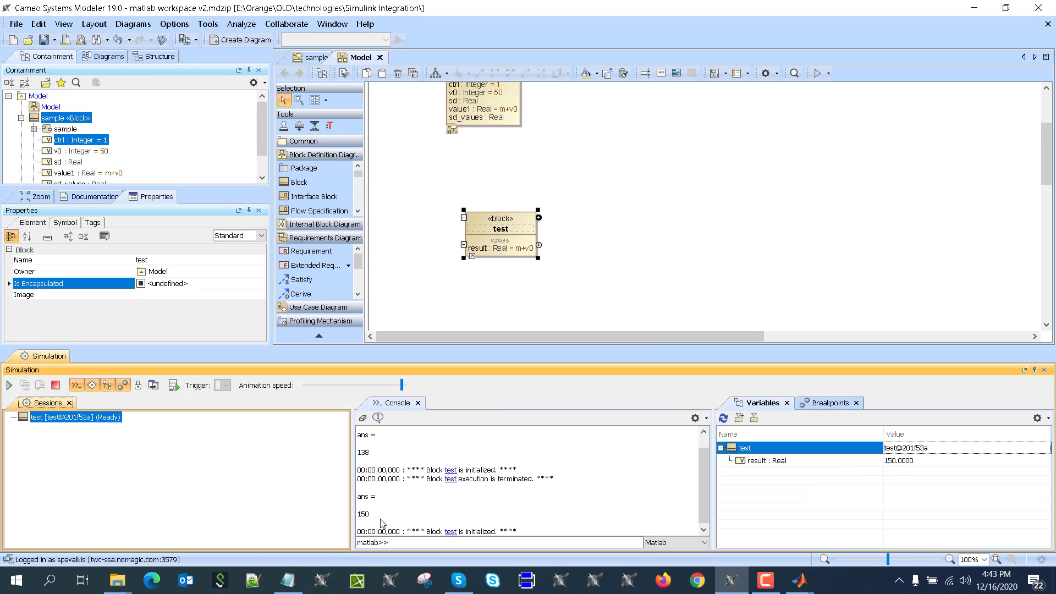
pyautogui.moveTo(800, 580)
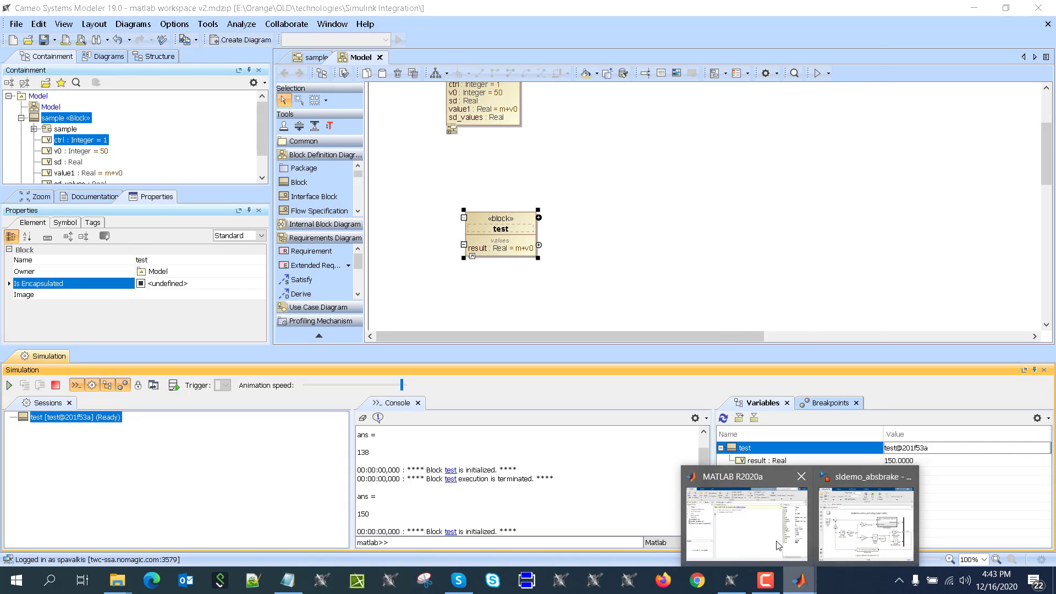
pyautogui.click(782, 512)
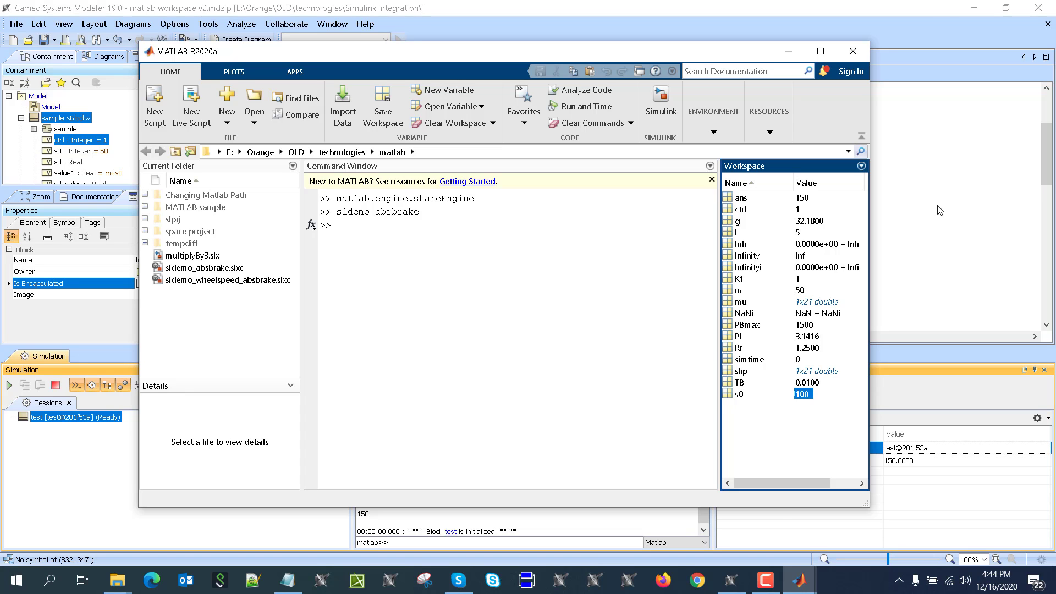
# Switch between MATLAB and Cameo, ending on the Cameo diagram showing result = 150.
pyautogui.moveTo(800, 579)
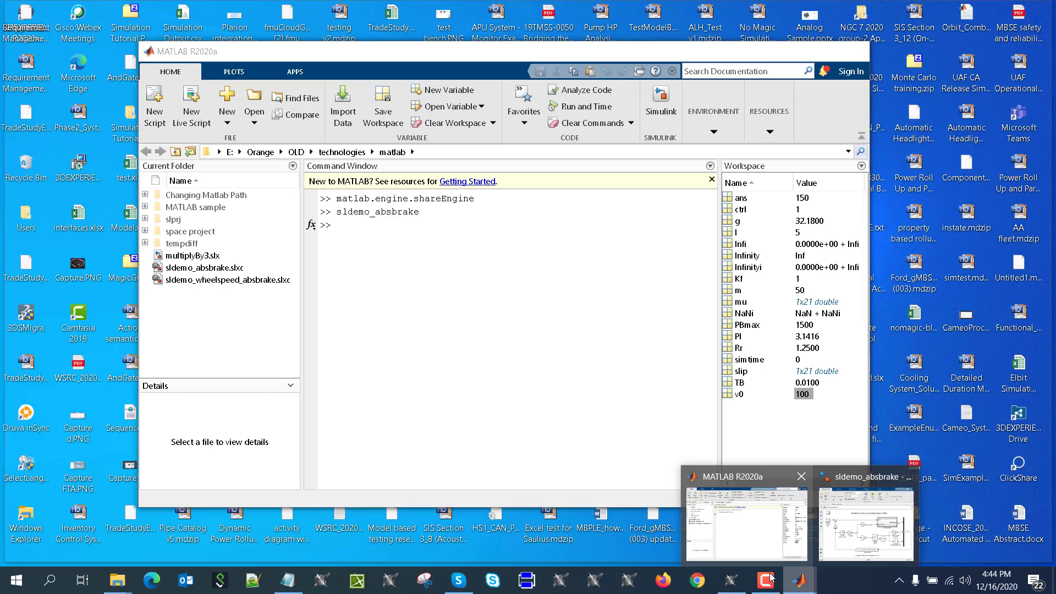
pyautogui.click(732, 580)
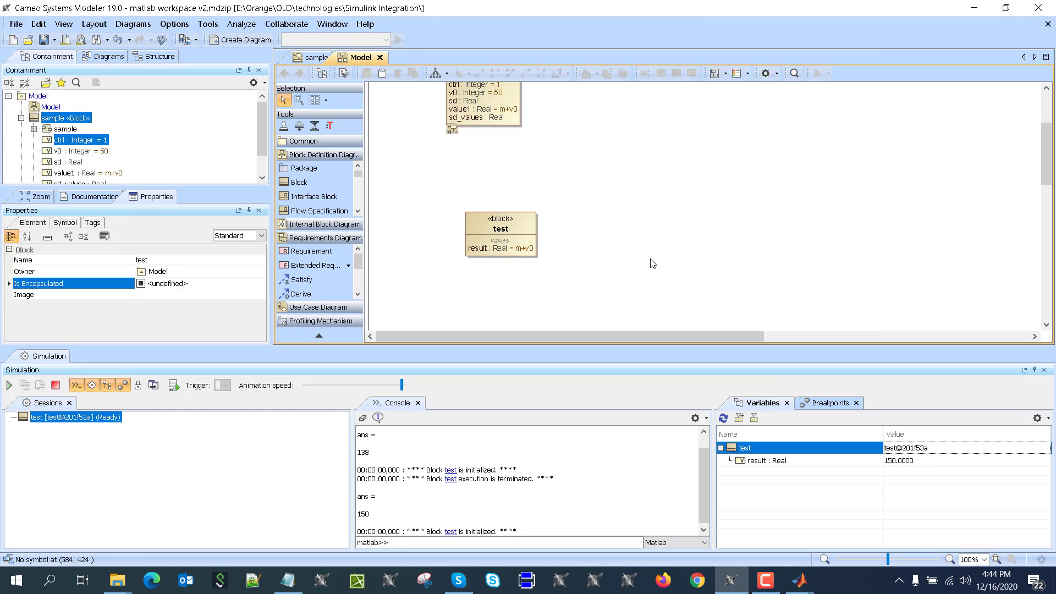
pyautogui.click(652, 263)
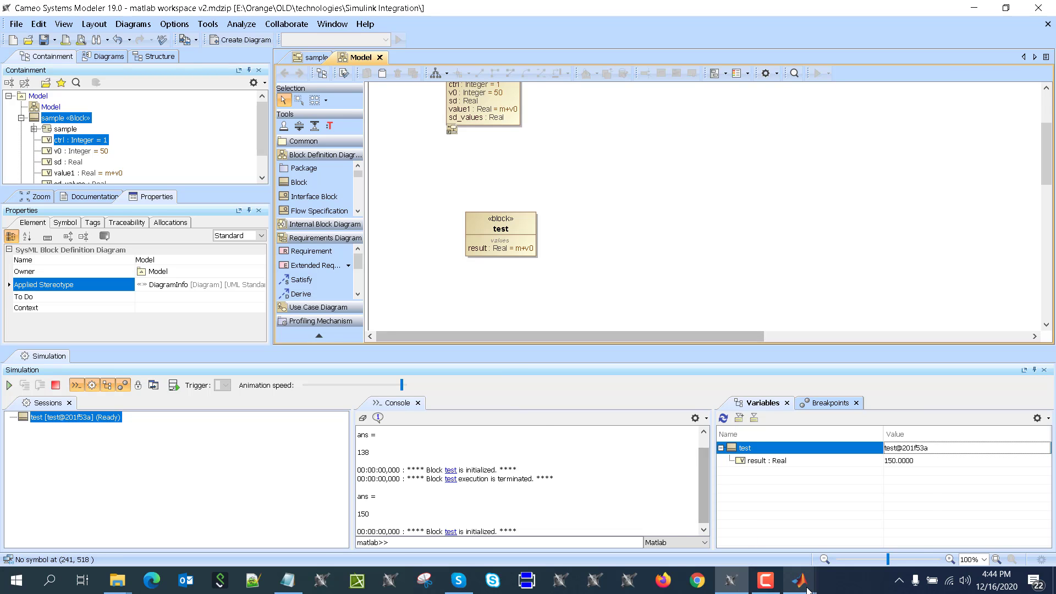
pyautogui.moveTo(799, 581)
pyautogui.click(770, 546)
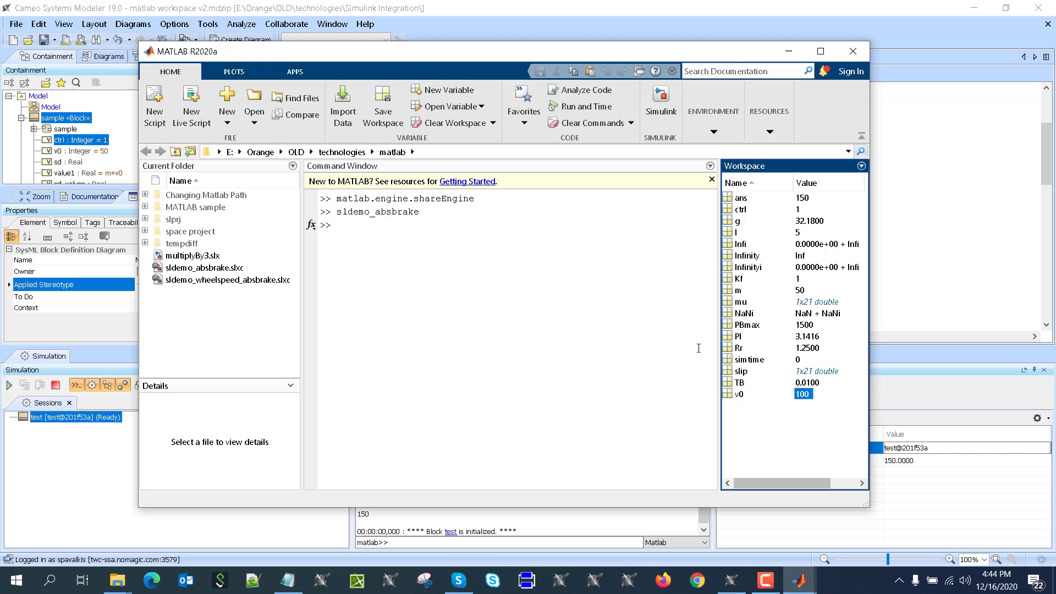
pyautogui.click(920, 270)
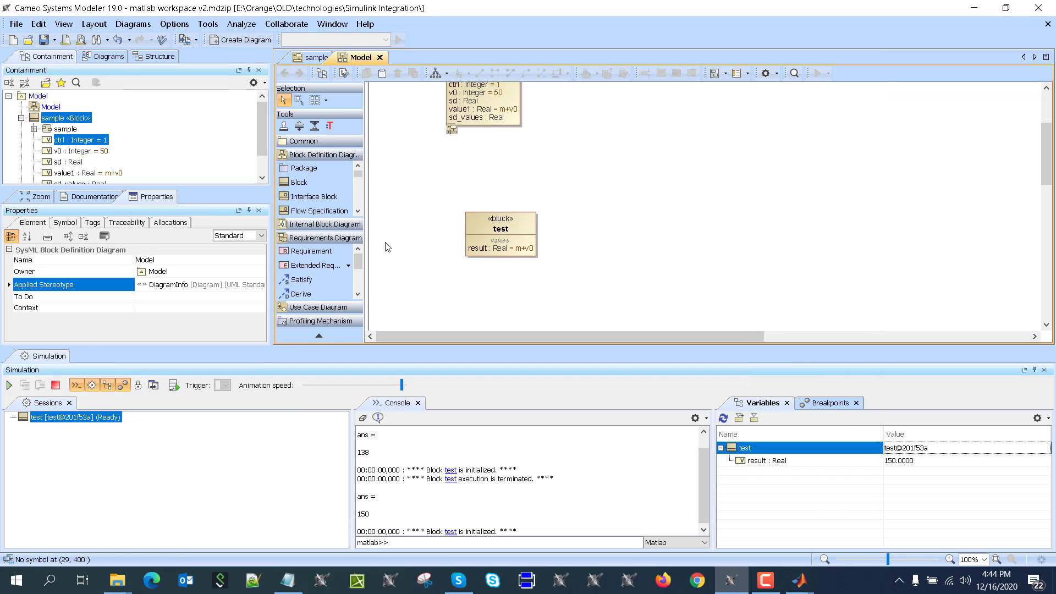
# Close Cameo's Simulation panel, view the sldemo_absbrake Simulink model, then return to Cameo.
pyautogui.click(1045, 370)
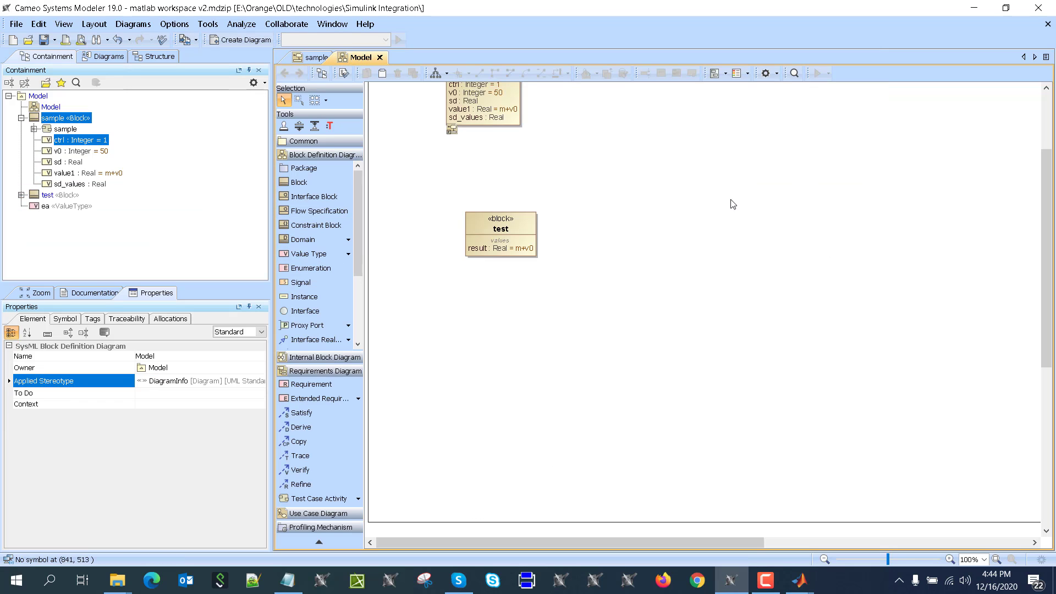
pyautogui.scroll(3, 733, 204)
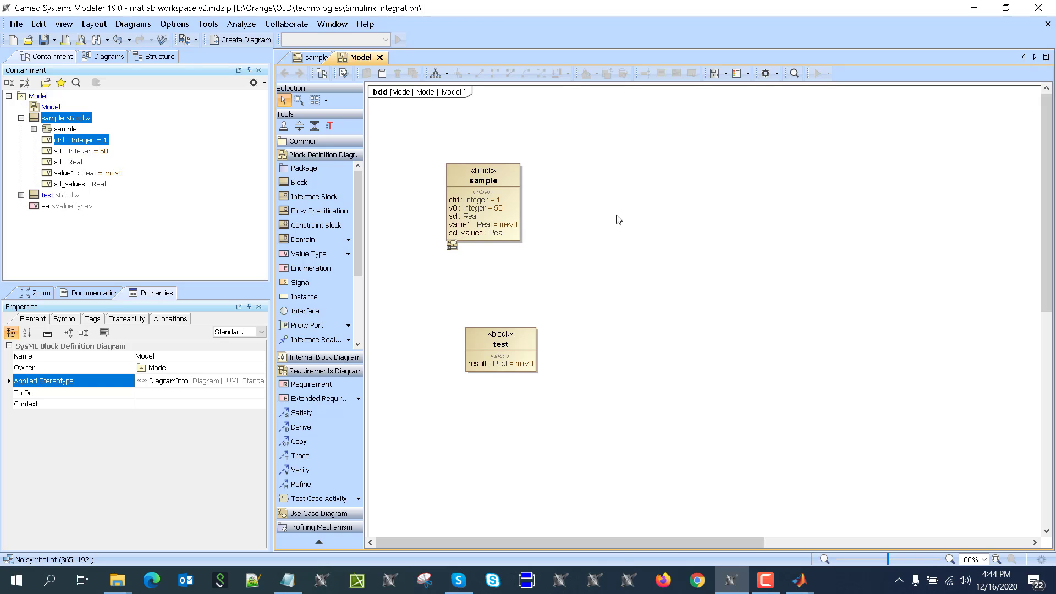
pyautogui.moveTo(803, 582)
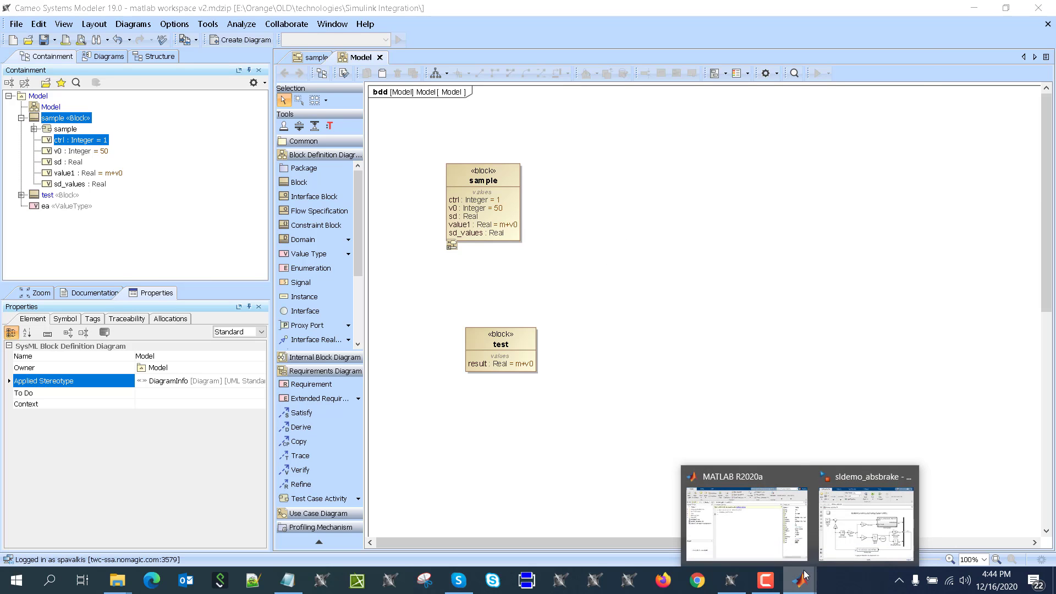
pyautogui.click(800, 543)
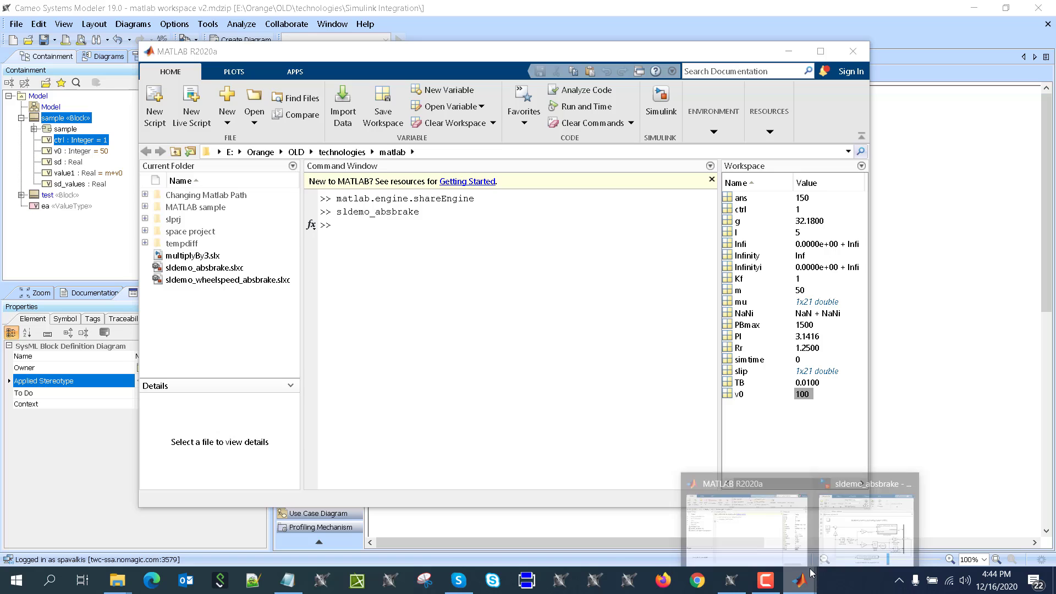
pyautogui.click(866, 526)
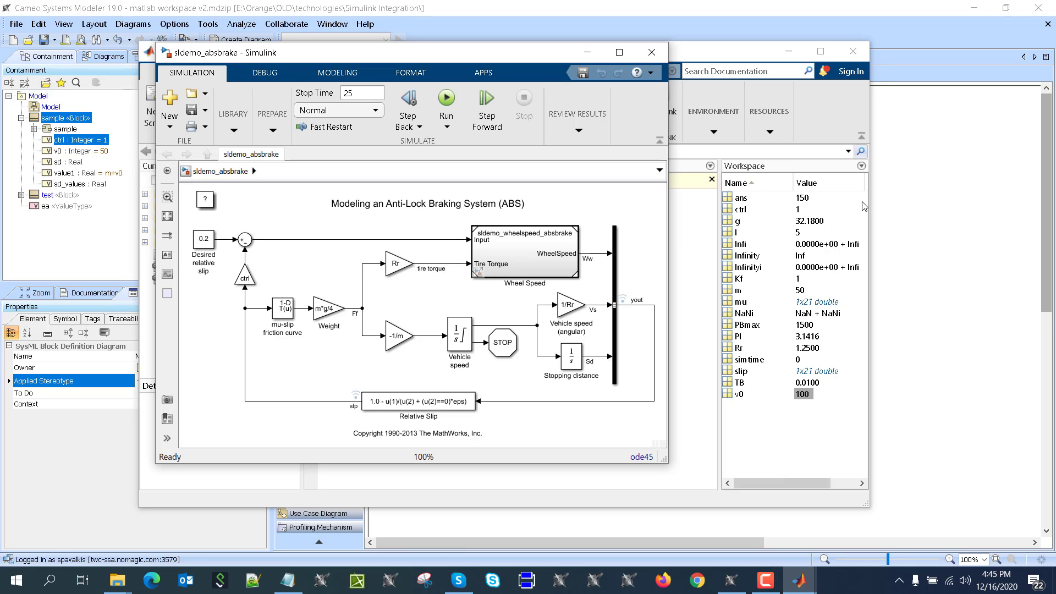
pyautogui.click(908, 223)
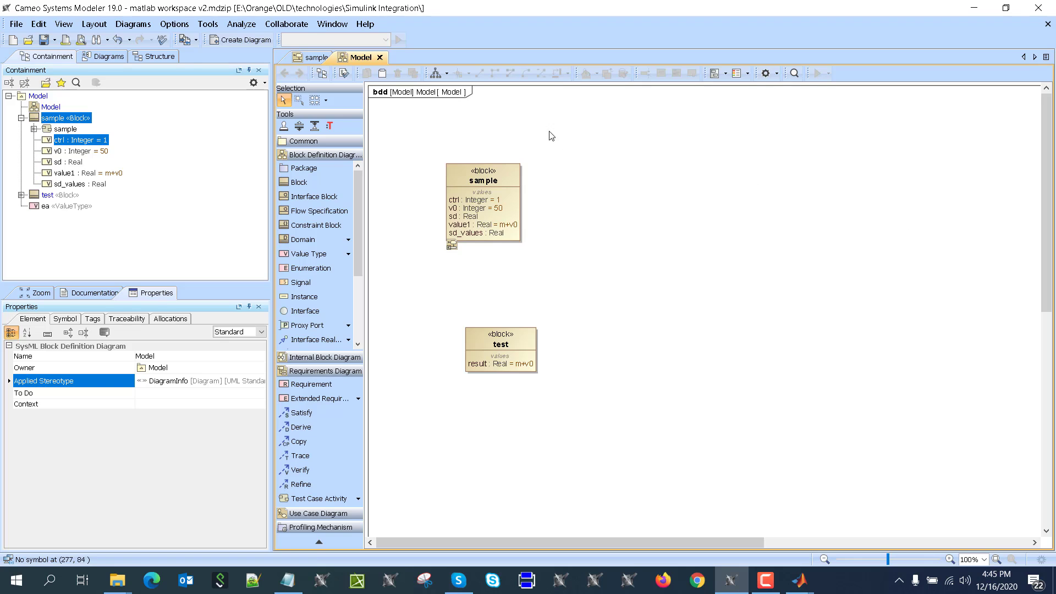
# Attach an anchored note reading '0 off / 1 on' to the sample block's ctrl property.
pyautogui.moveTo(508, 178); pyautogui.dragTo(502, 174)
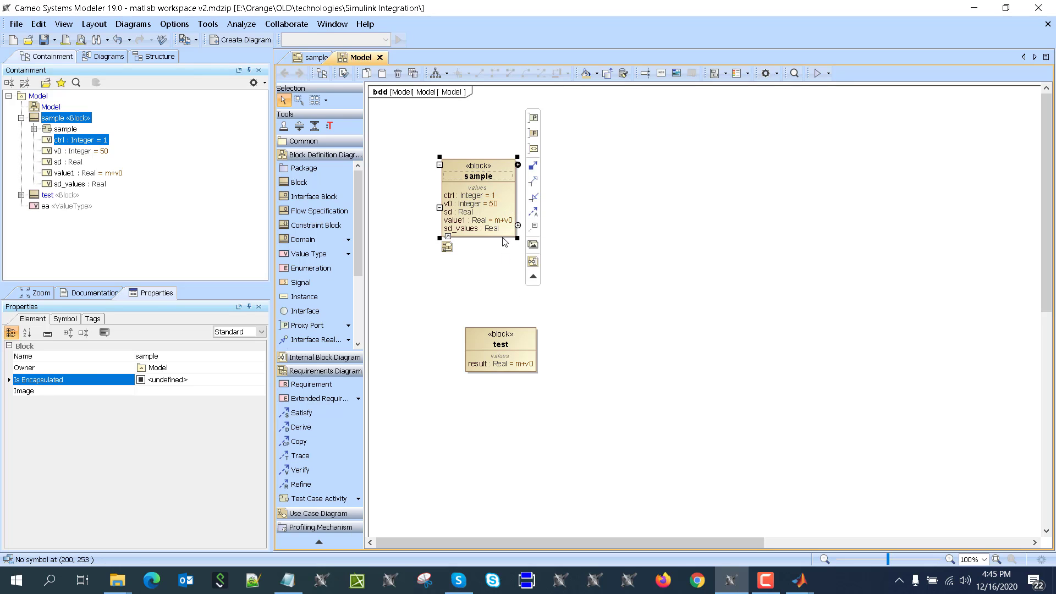
pyautogui.click(498, 198)
pyautogui.moveTo(530, 208); pyautogui.dragTo(618, 158)
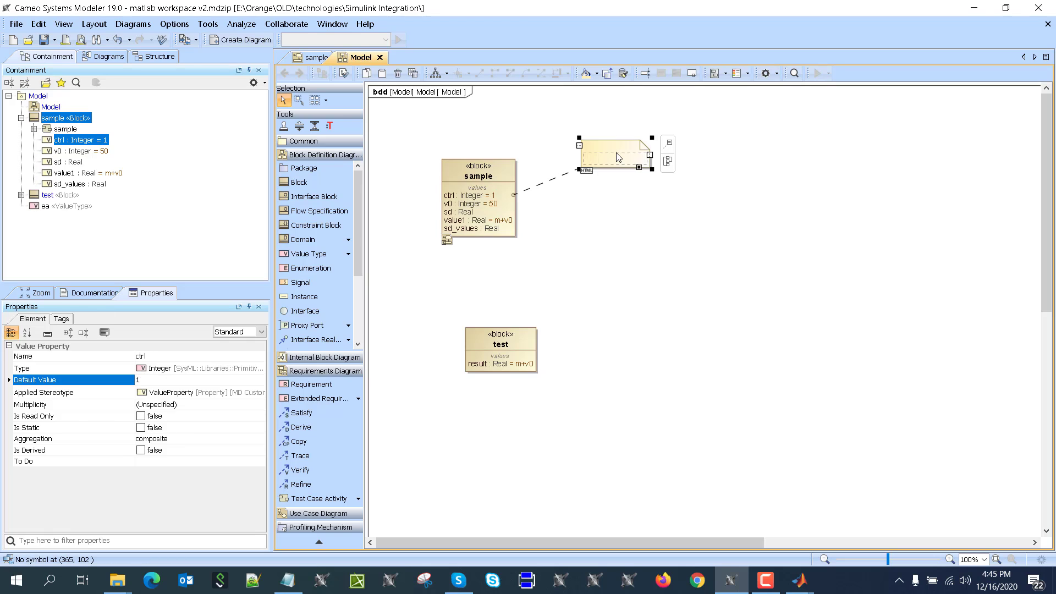
pyautogui.write('0')
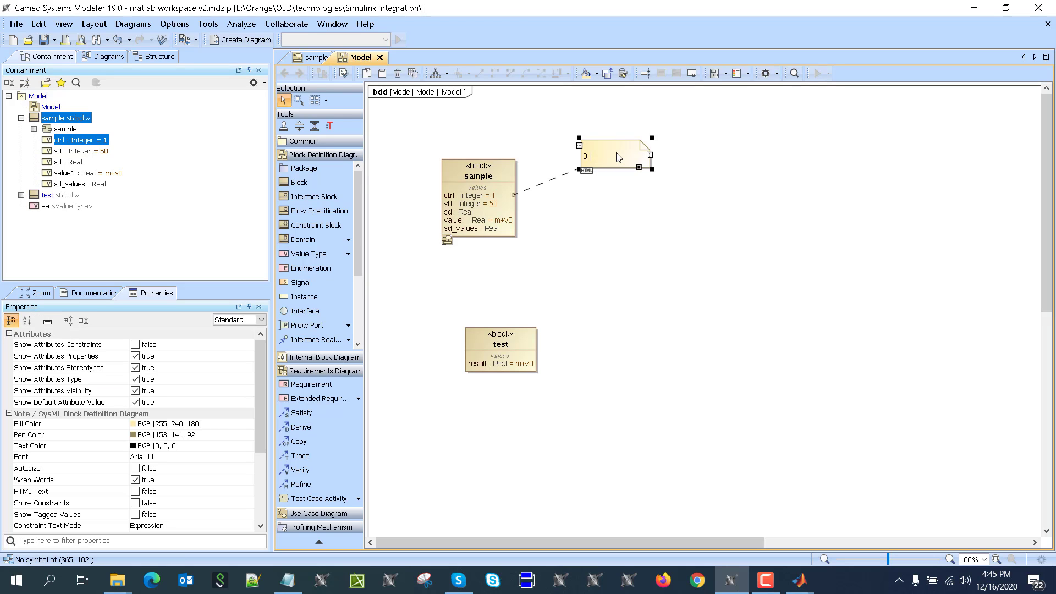
pyautogui.write(' off')
pyautogui.write(' 1 on')
pyautogui.click(550, 198)
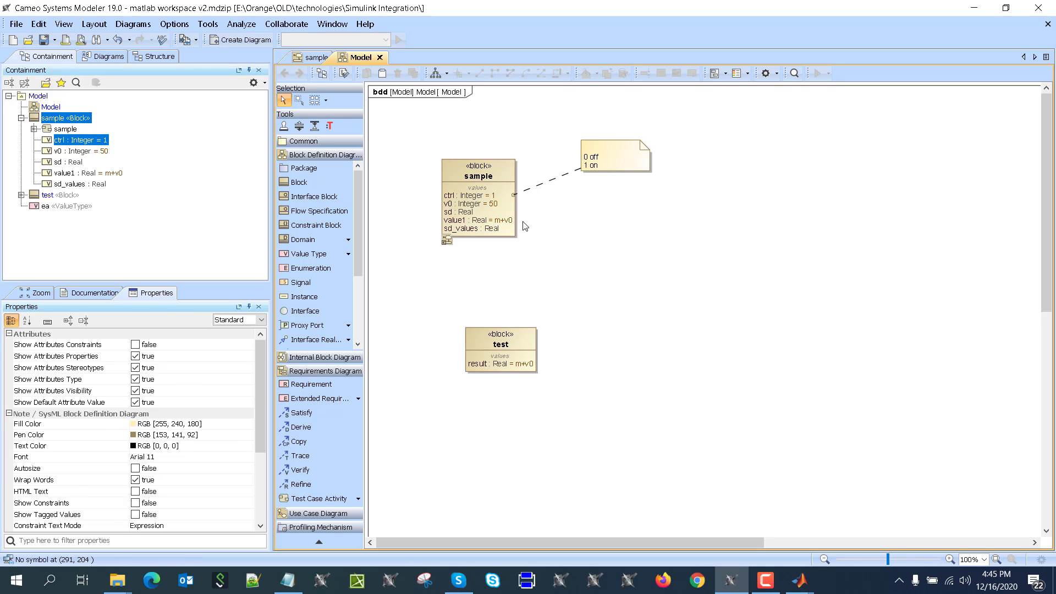
# Delete the value1 property from the sample block and shrink the block to fit.
pyautogui.click(476, 205)
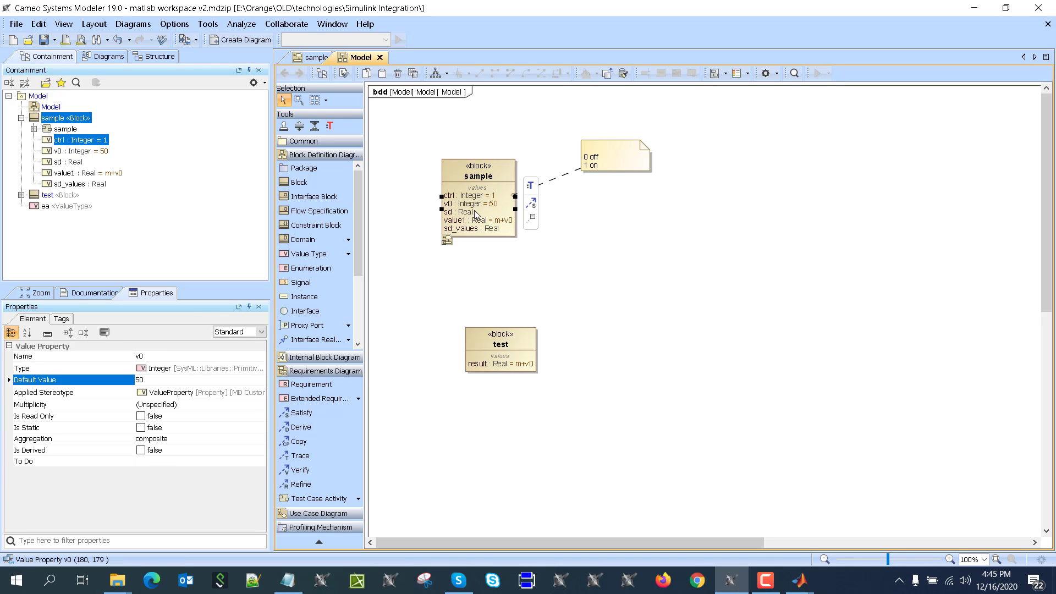
pyautogui.click(477, 213)
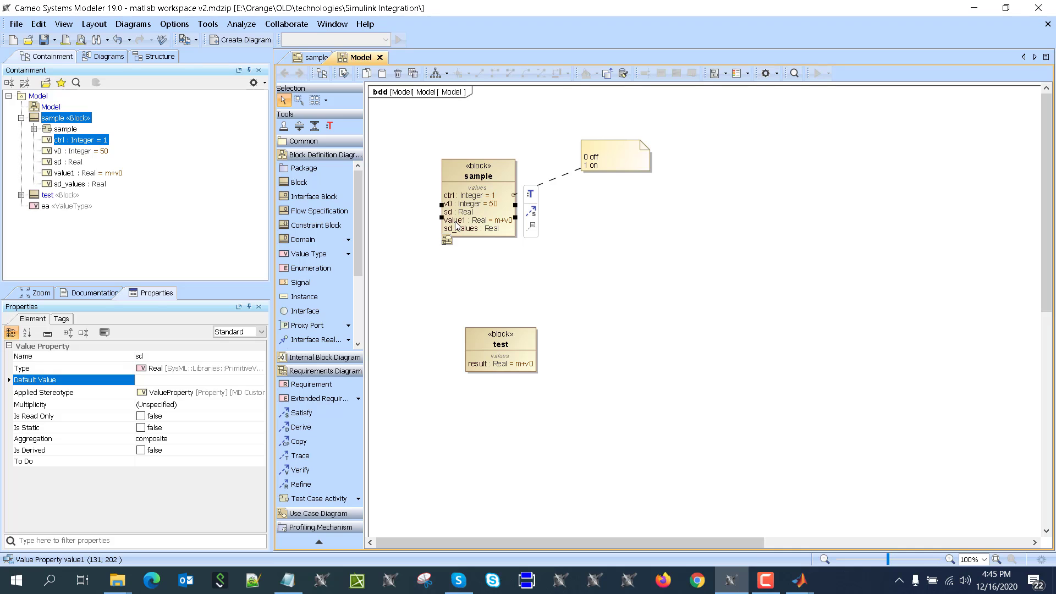
pyautogui.click(458, 221)
pyautogui.press('Delete')
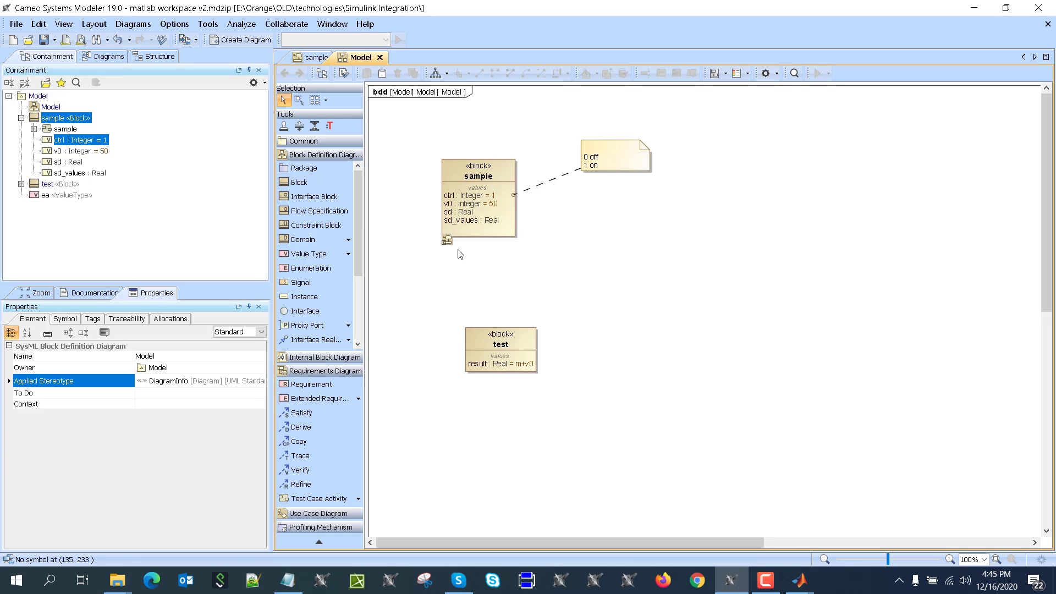
pyautogui.click(470, 222)
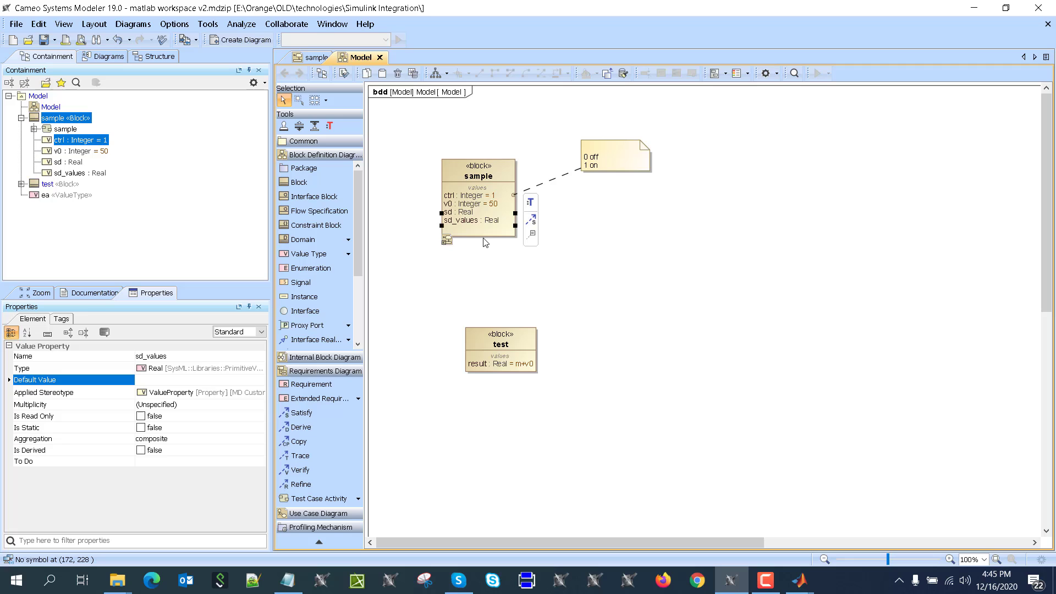
pyautogui.click(504, 236)
pyautogui.click(410, 262)
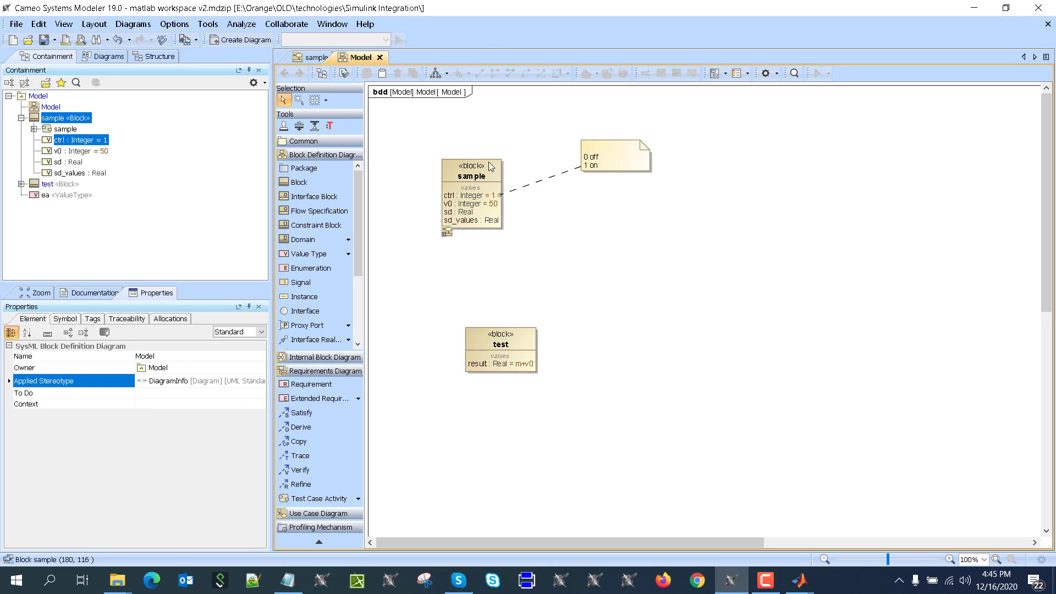
# Open the sample block's activity diagram with the sim('sldemo_absbrake') and v0-increment loop.
pyautogui.doubleClick(477, 171)
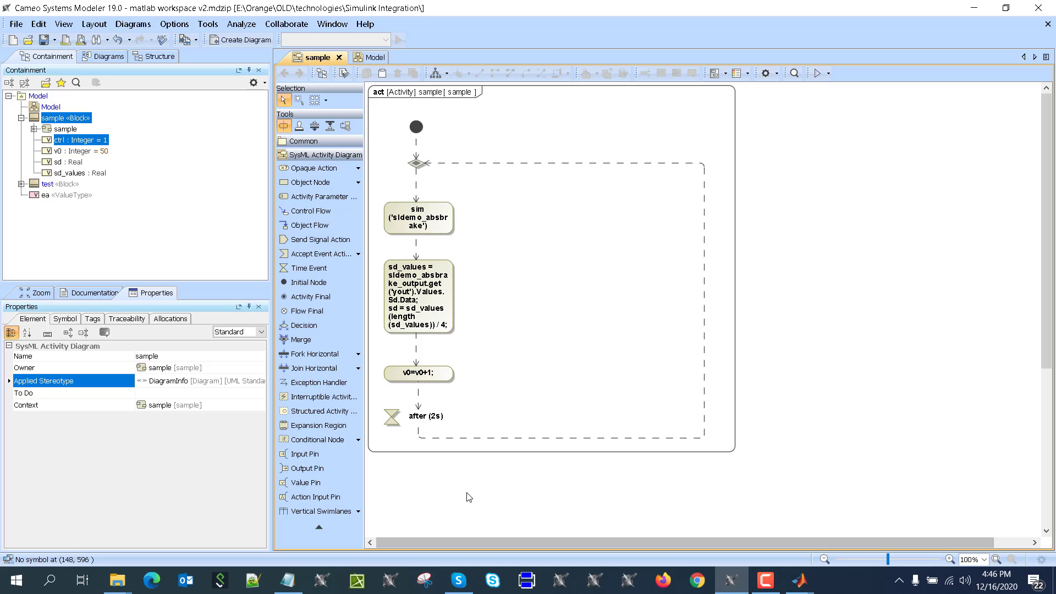
# Run the sample activity with the sample block as context and start the session.
pyautogui.click(829, 74)
pyautogui.click(864, 104)
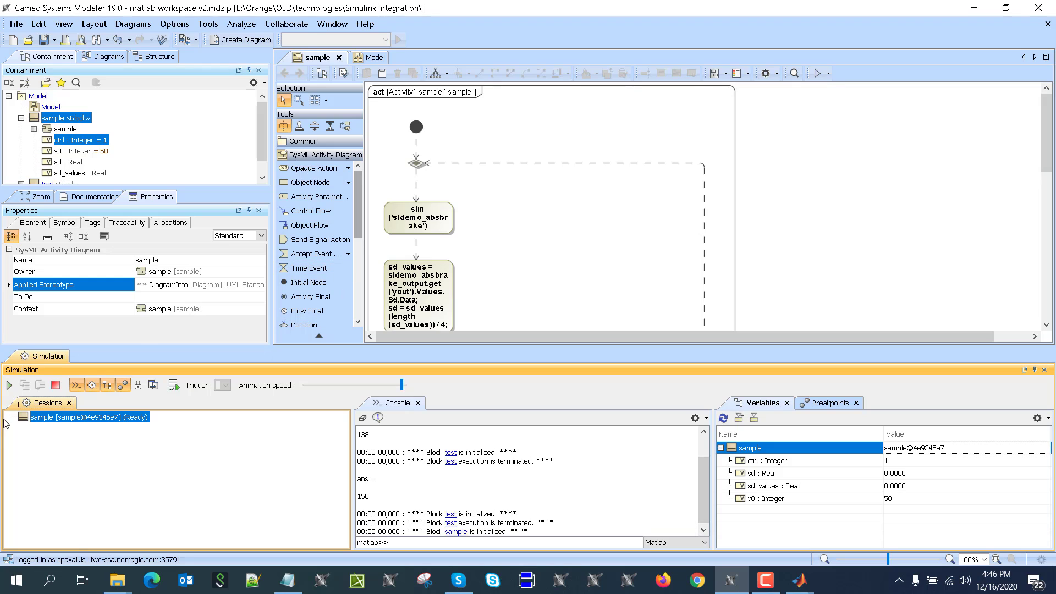
pyautogui.scroll(-1, 508, 242)
pyautogui.click(9, 385)
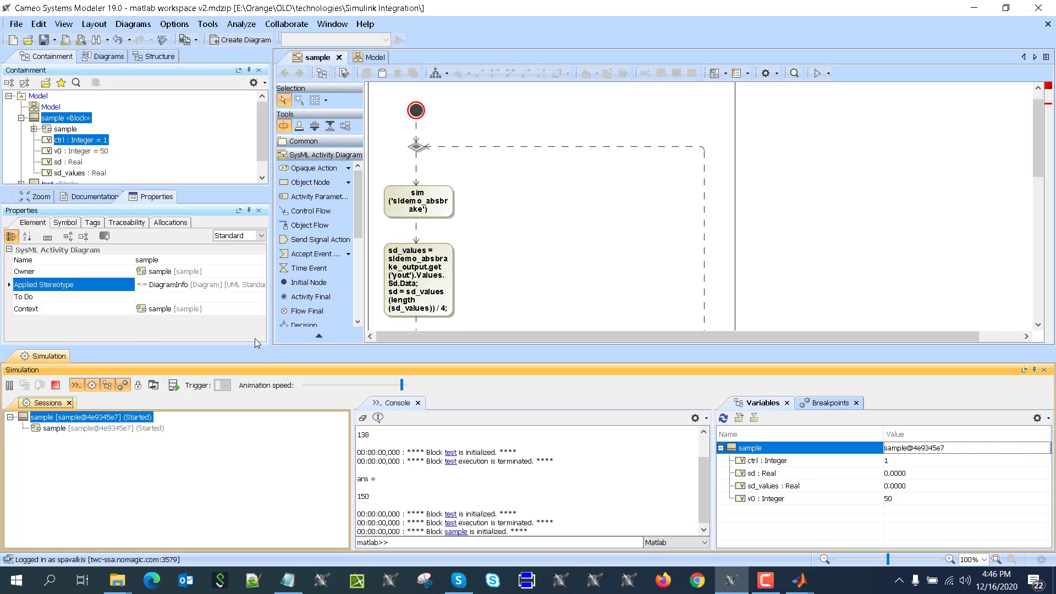
pyautogui.scroll(-3, 585, 216)
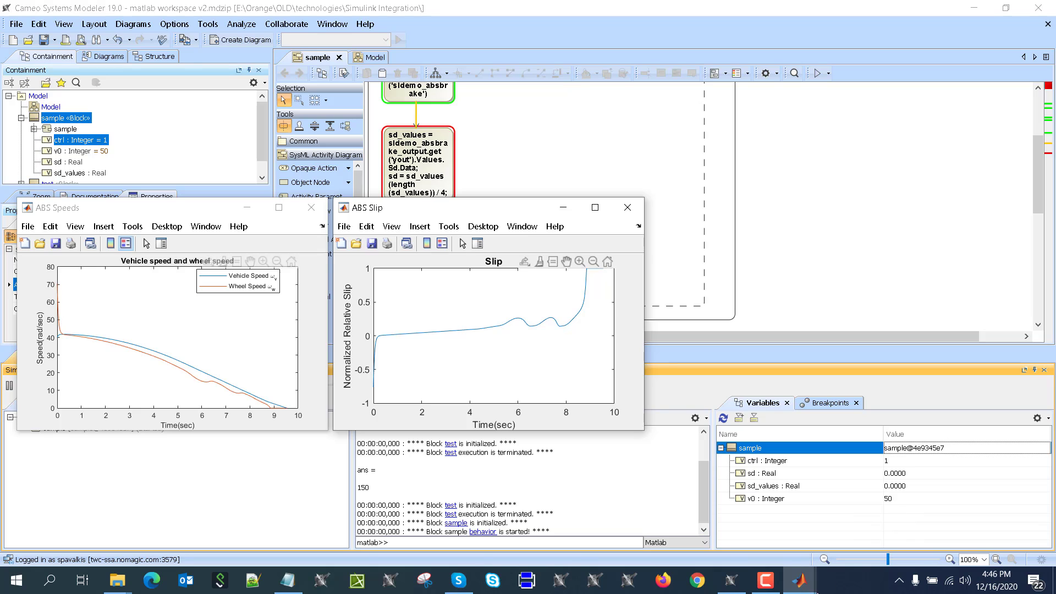
# Arrange the MATLAB workspace and the ABS Slip and ABS Speeds plots beside the diagram.
pyautogui.moveTo(794, 568)
pyautogui.click(612, 497)
pyautogui.moveTo(699, 56); pyautogui.dragTo(99, 22)
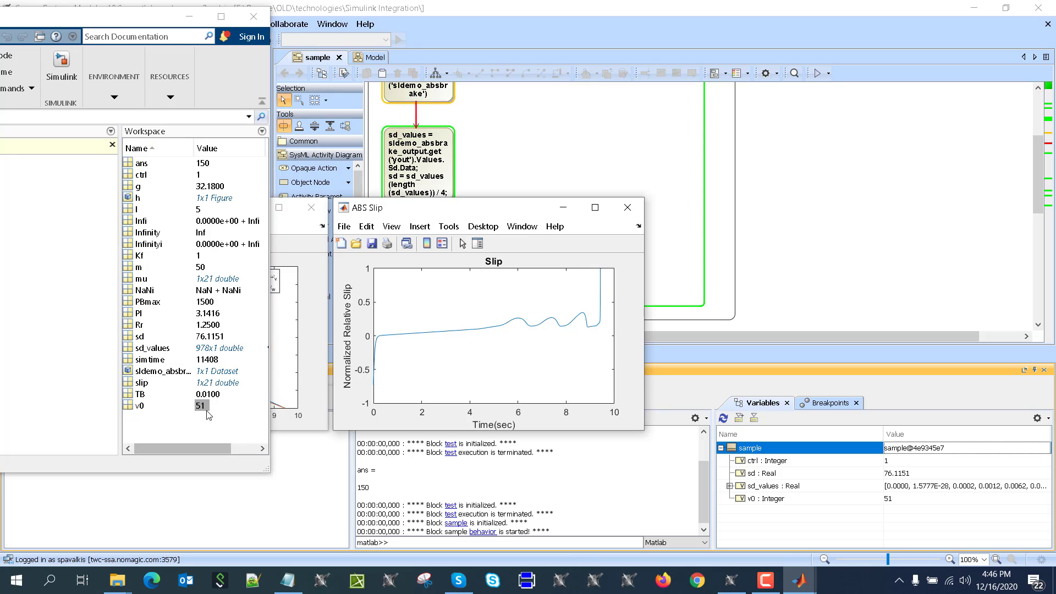
pyautogui.moveTo(512, 205); pyautogui.dragTo(525, 201)
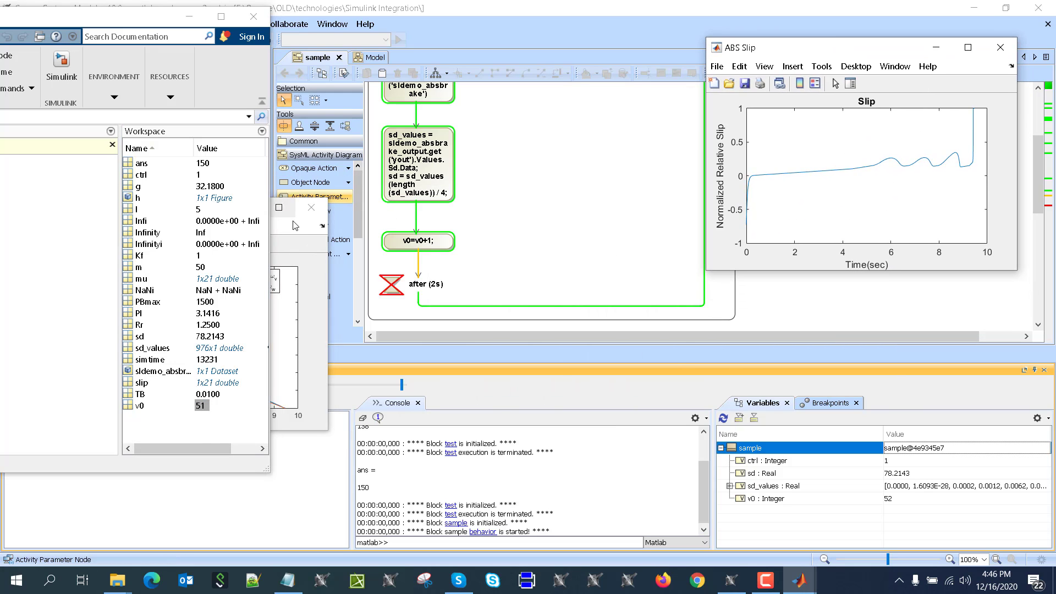
pyautogui.moveTo(210, 211); pyautogui.dragTo(583, 324)
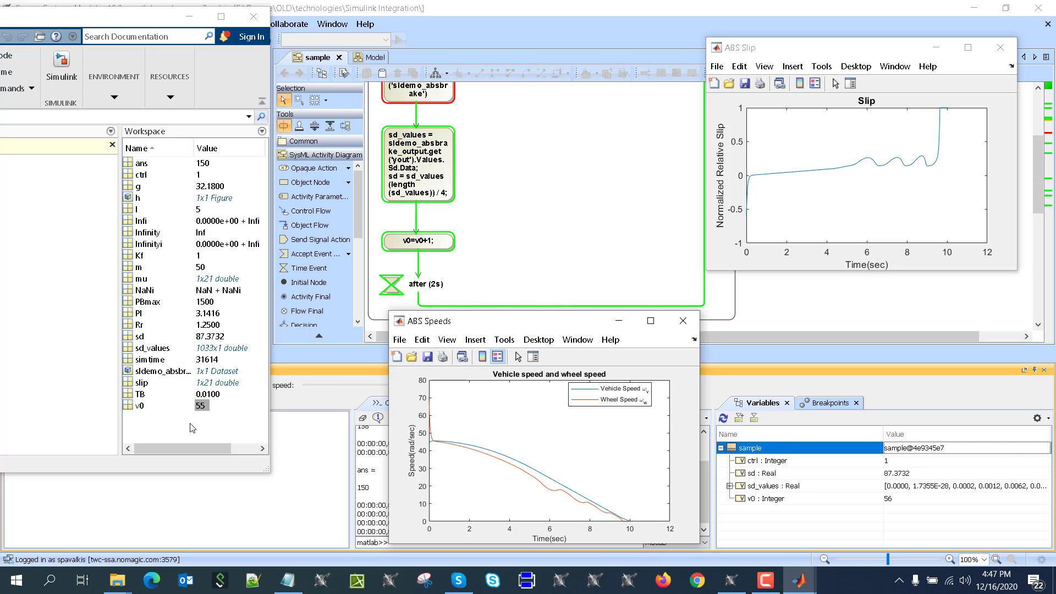
pyautogui.moveTo(131, 22); pyautogui.dragTo(740, 124)
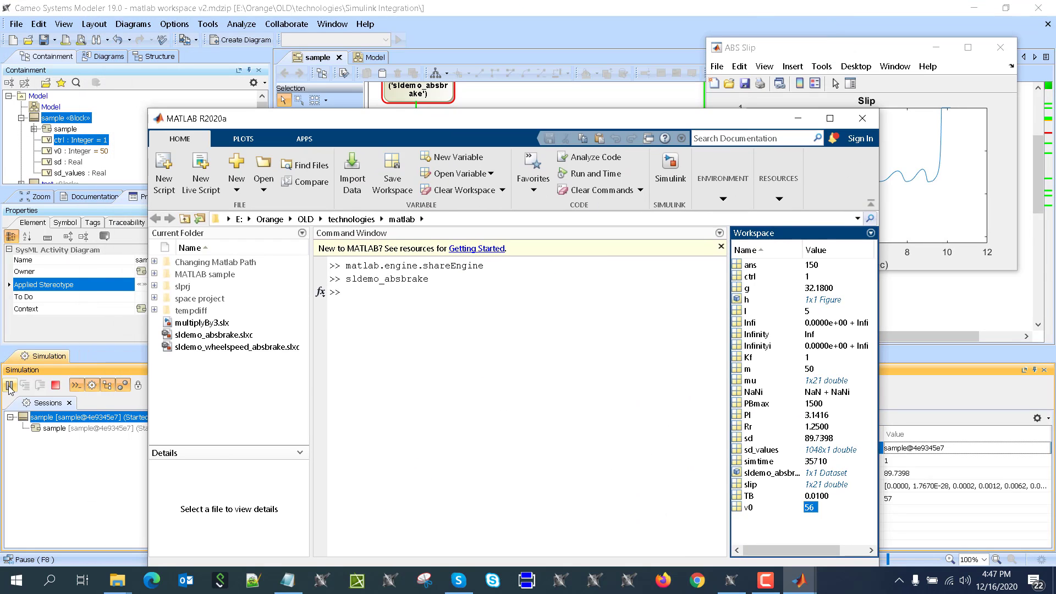
pyautogui.click(908, 498)
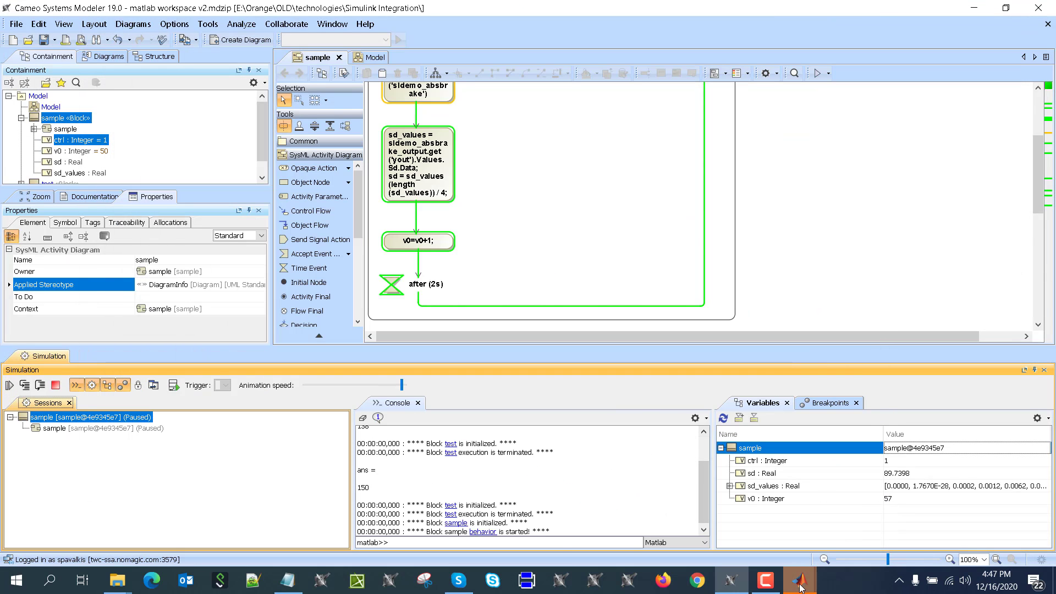
pyautogui.moveTo(799, 579)
pyautogui.click(929, 542)
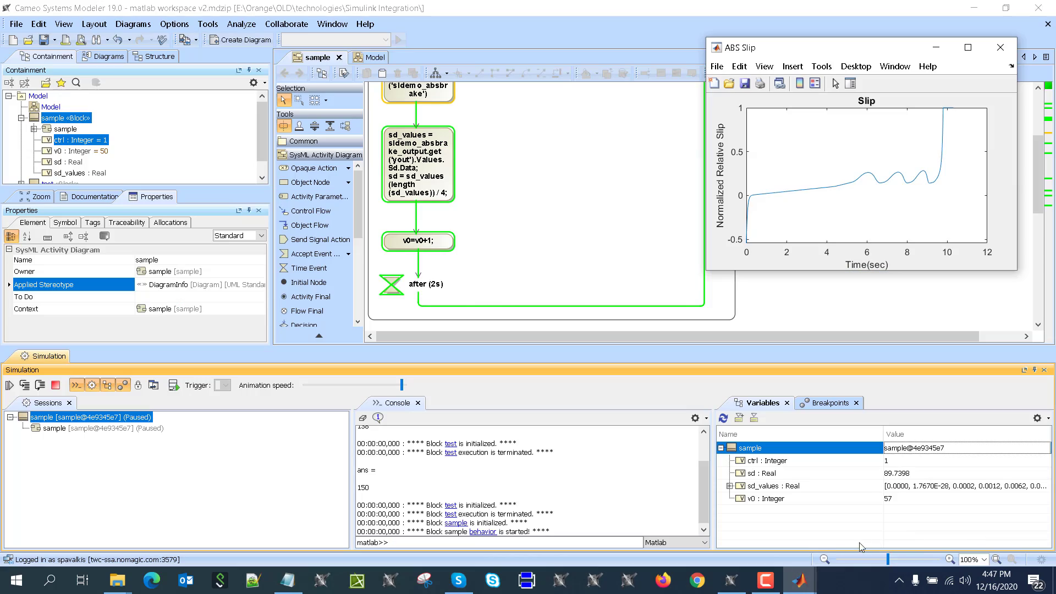
pyautogui.click(848, 553)
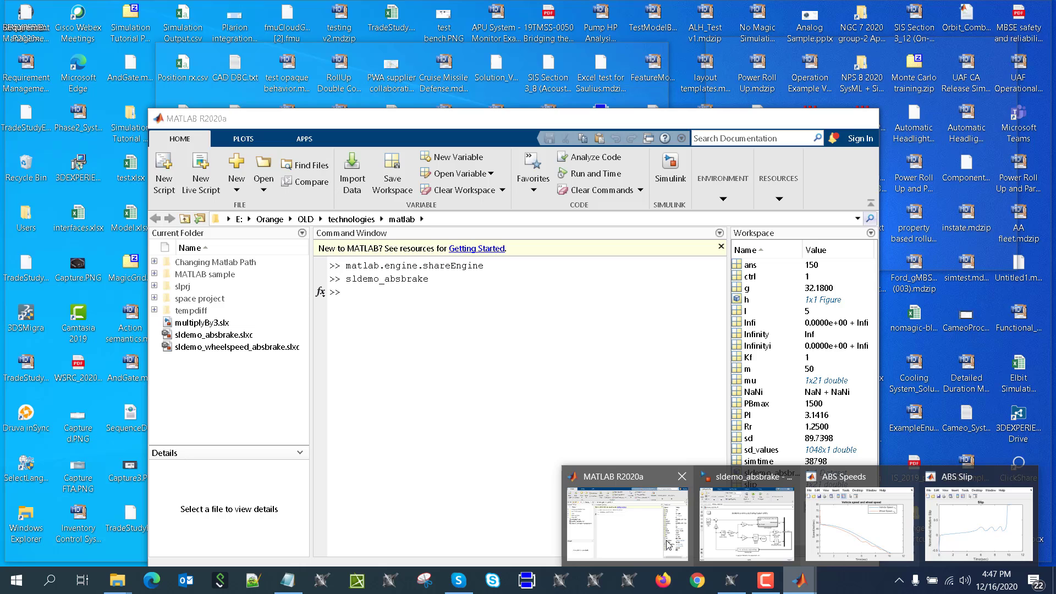
pyautogui.click(718, 585)
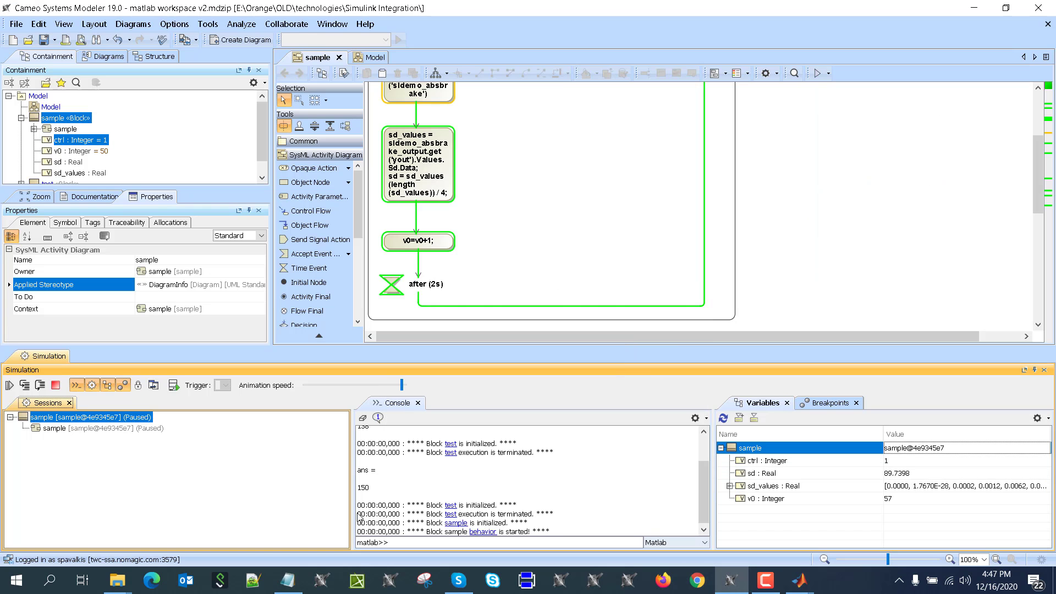
# Resume the paused simulation and check v0 in the maximized MATLAB window.
pyautogui.click(9, 385)
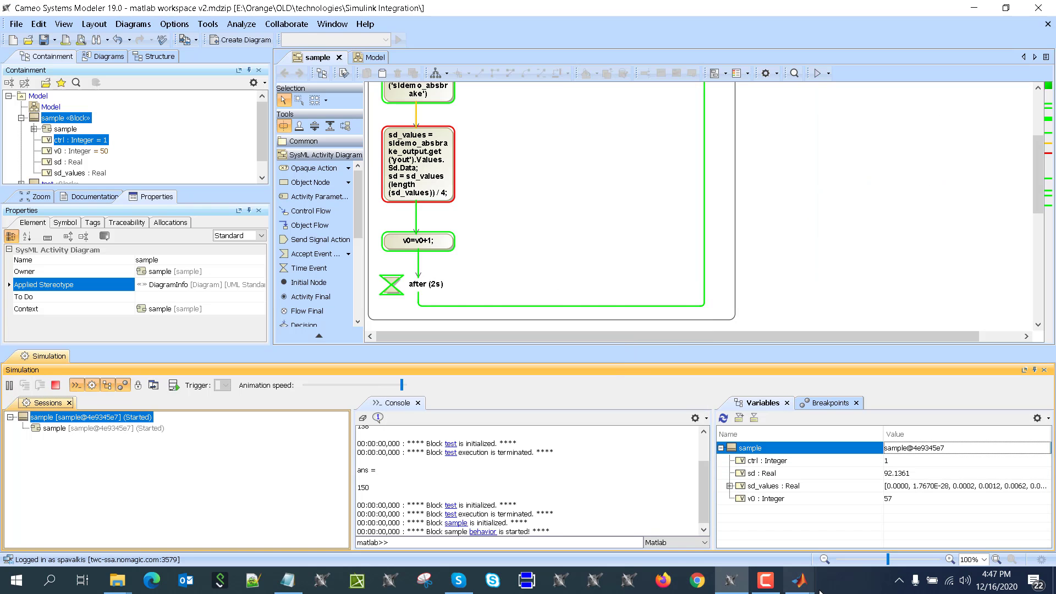
pyautogui.moveTo(799, 580)
pyautogui.click(659, 538)
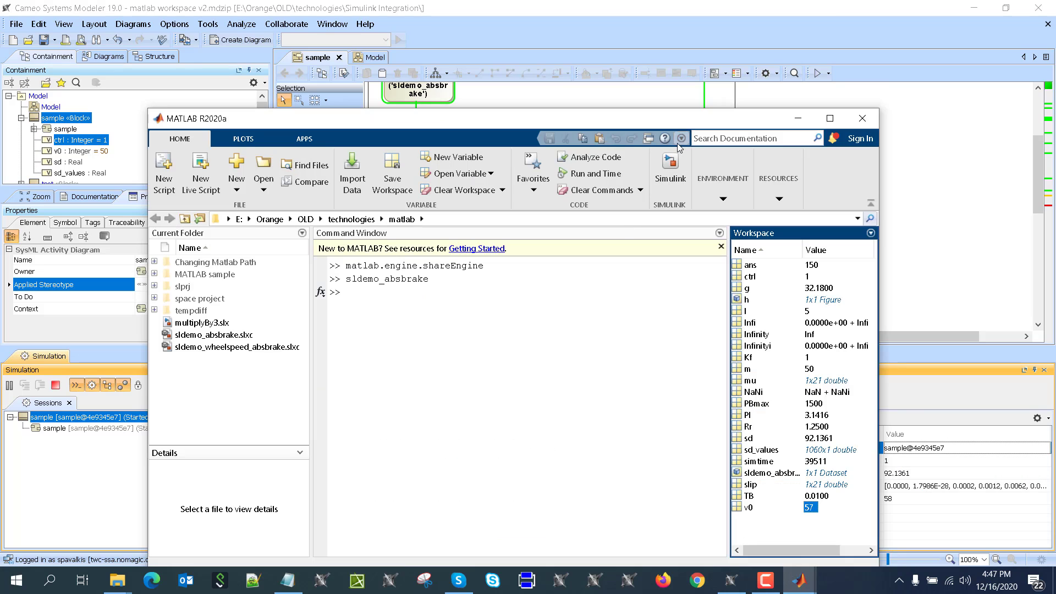
pyautogui.doubleClick(684, 118)
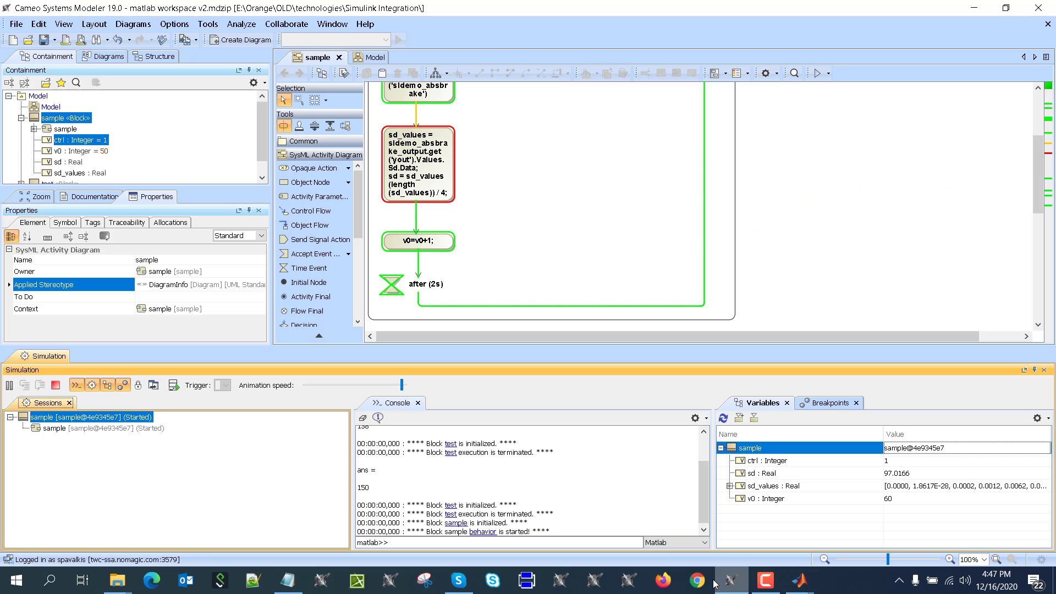
pyautogui.click(731, 581)
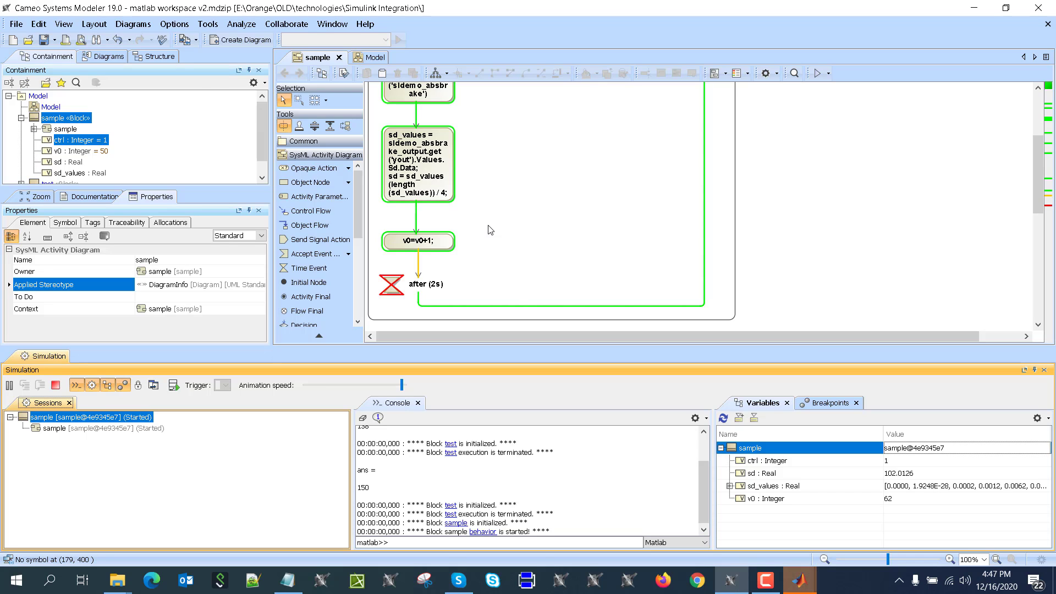
# Watch the loop until v0 reaches 66, then stop the simulation.
pyautogui.scroll(2, 489, 228)
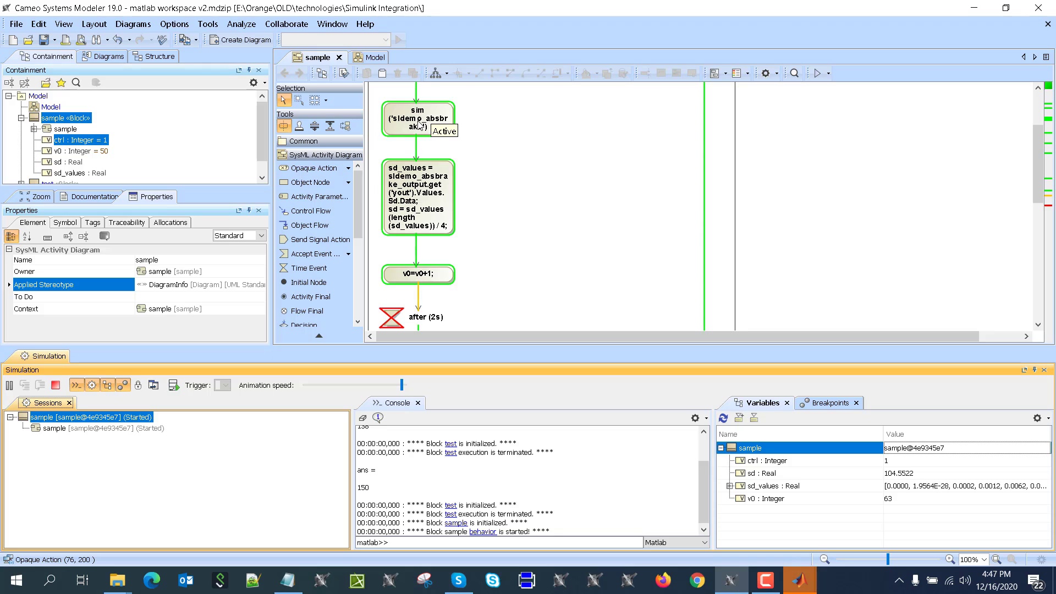
pyautogui.scroll(-2, 425, 242)
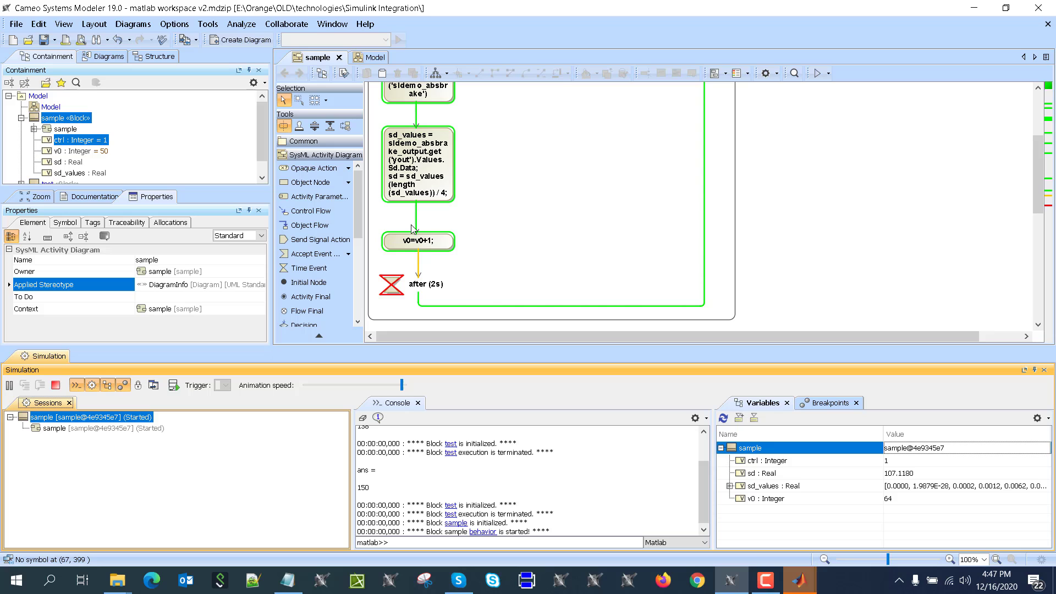
pyautogui.scroll(3, 414, 228)
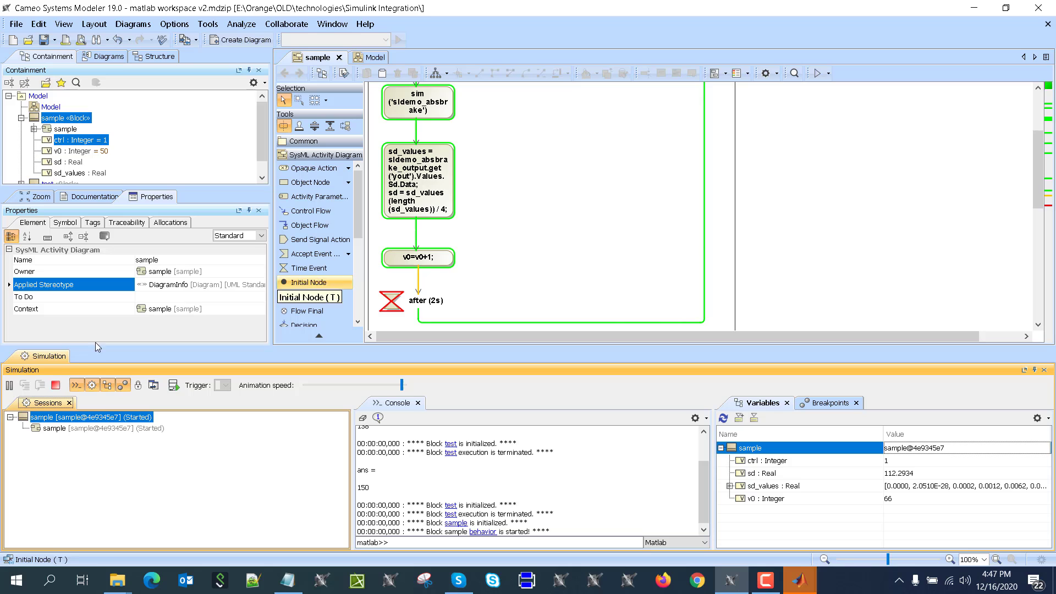
pyautogui.click(55, 385)
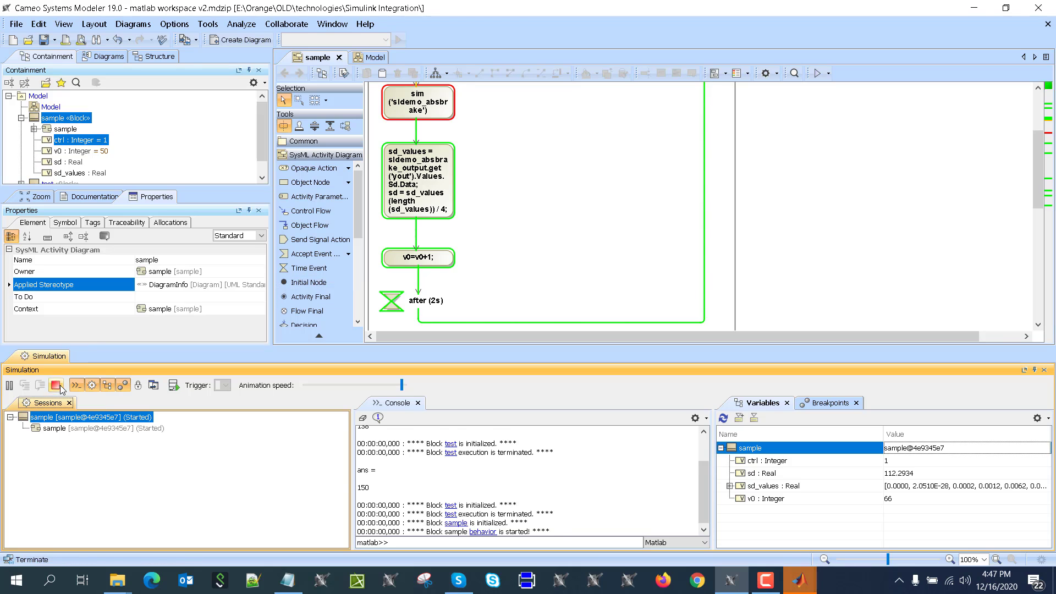
# Delete the 'after (2s)' wait action and join the surrounding control flows.
pyautogui.click(1044, 370)
pyautogui.scroll(2, 585, 282)
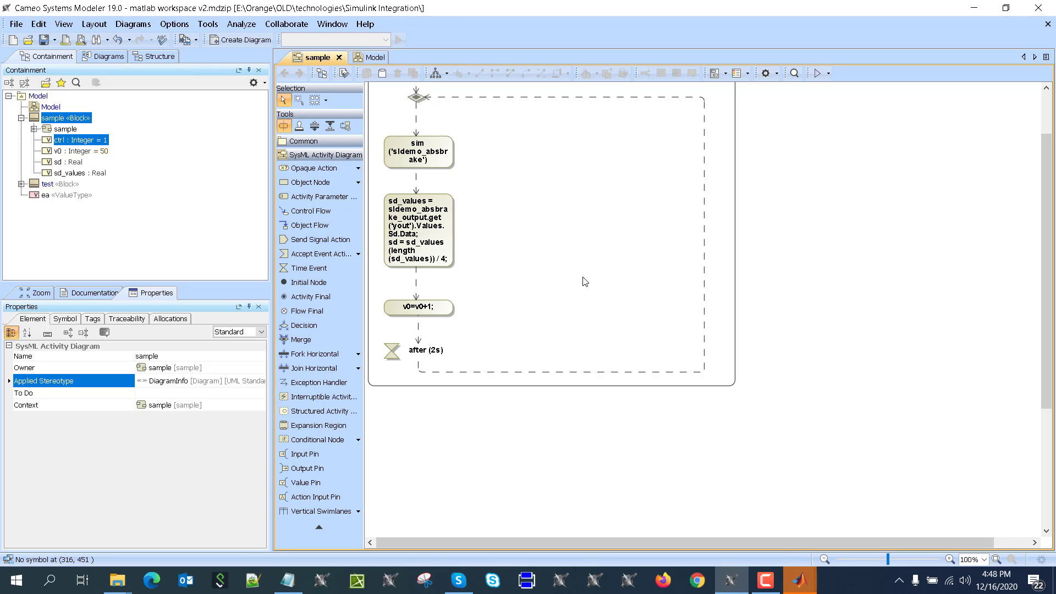
pyautogui.click(427, 359)
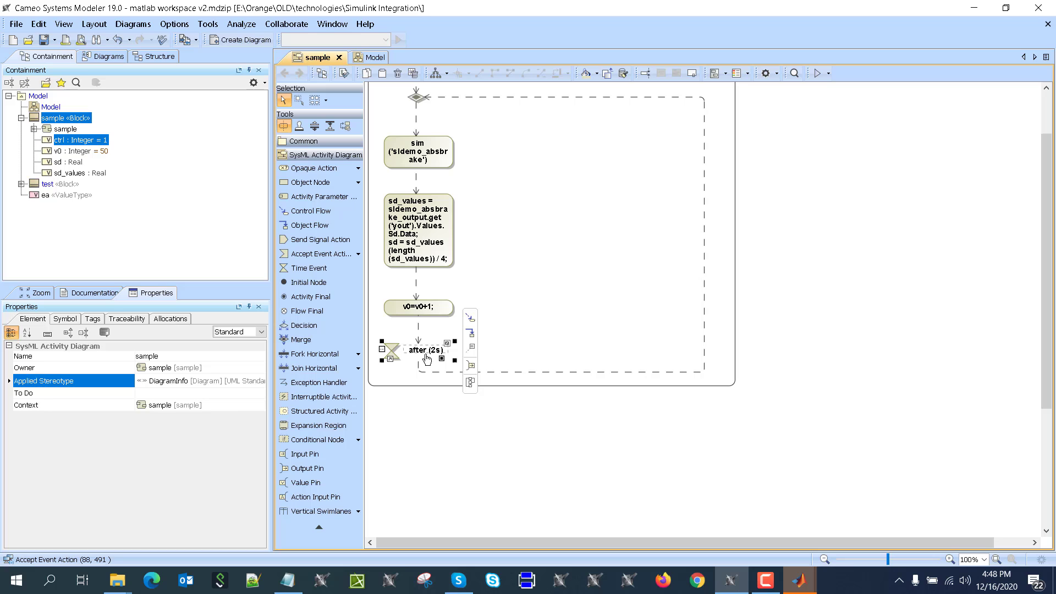
pyautogui.press('Delete')
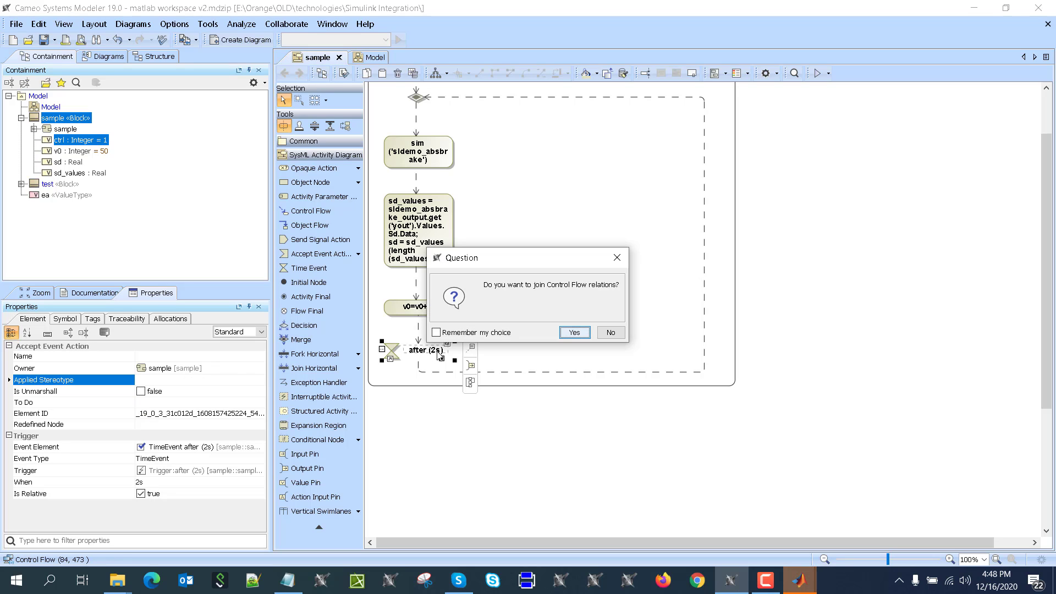
pyautogui.click(573, 332)
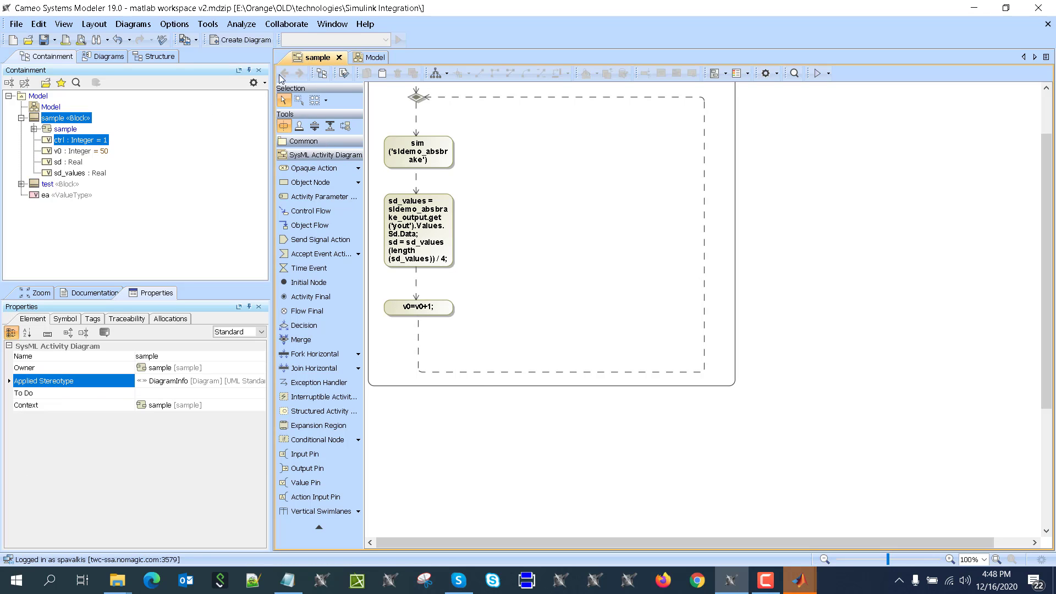
# Create a Simulation Configuration Diagram under Model holding a configuration named SD.
pyautogui.click(38, 97)
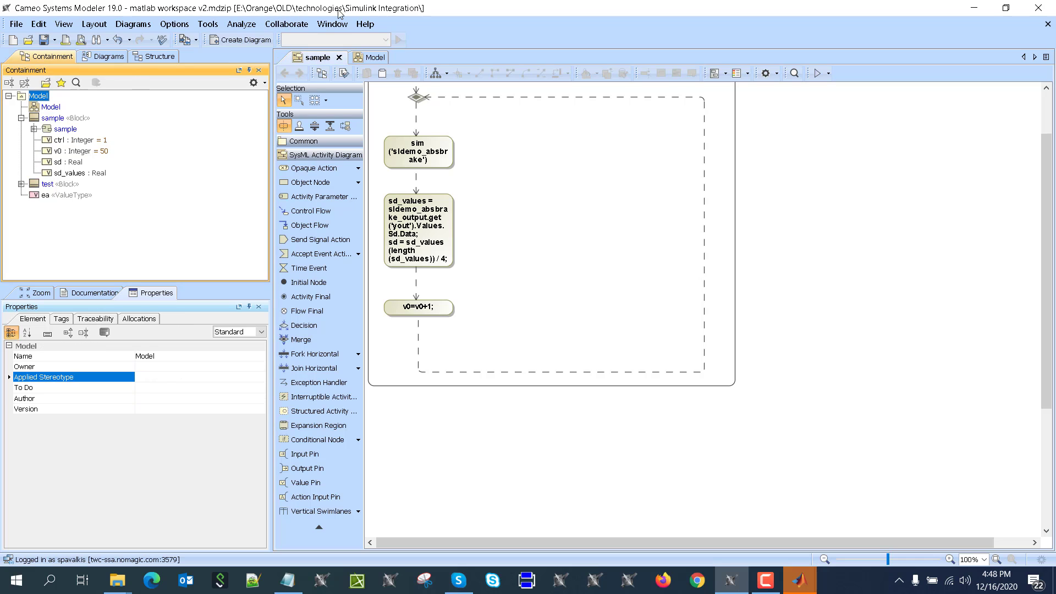
pyautogui.click(242, 40)
pyautogui.doubleClick(482, 152)
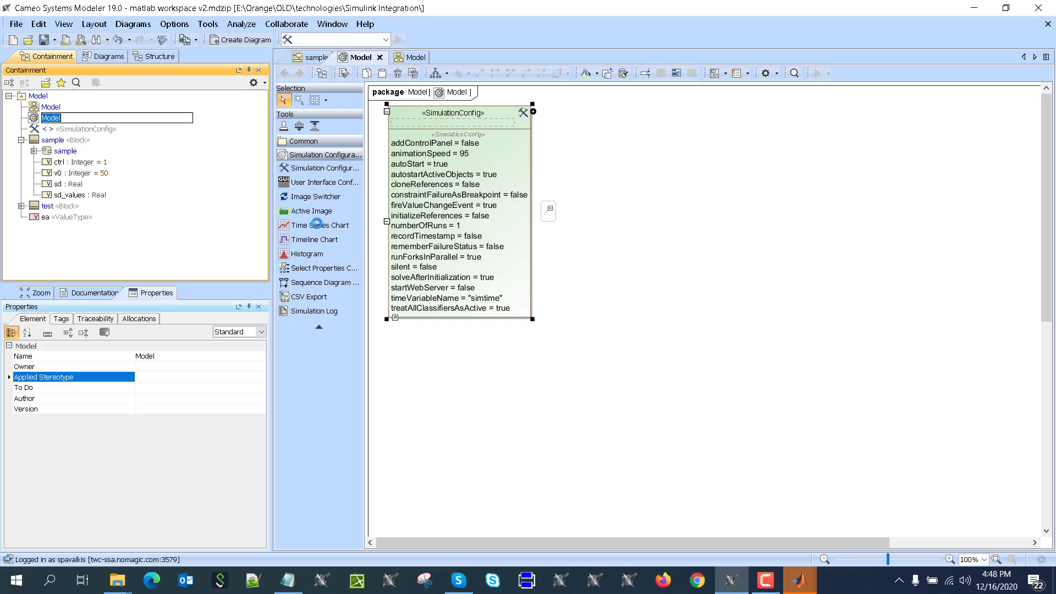
pyautogui.click(453, 115)
pyautogui.write('SD')
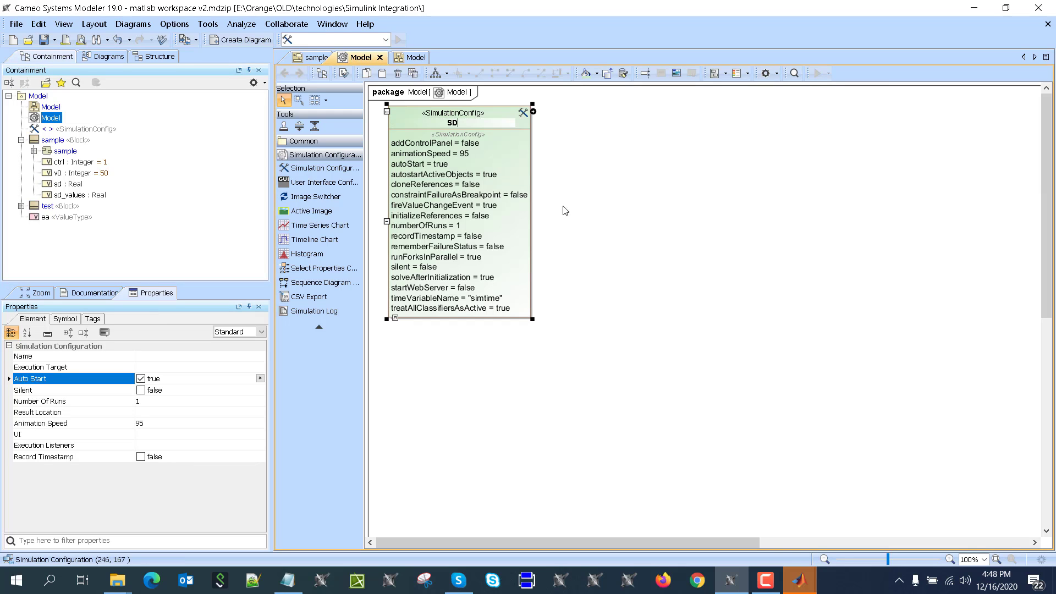
pyautogui.click(565, 211)
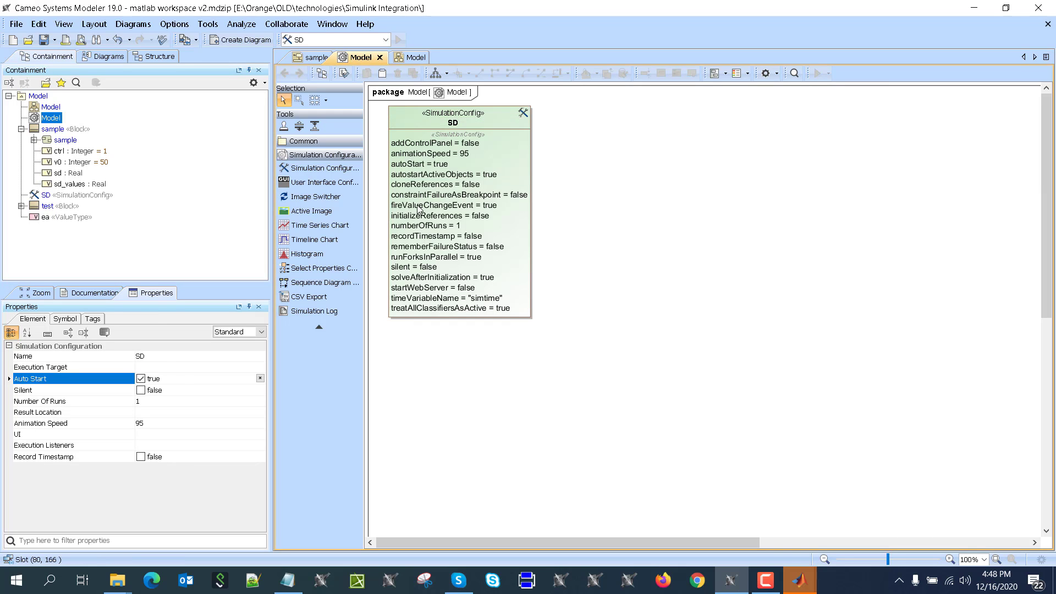
# Add a CSV Export element named 'SD file' to the diagram.
pyautogui.click(309, 297)
pyautogui.click(566, 207)
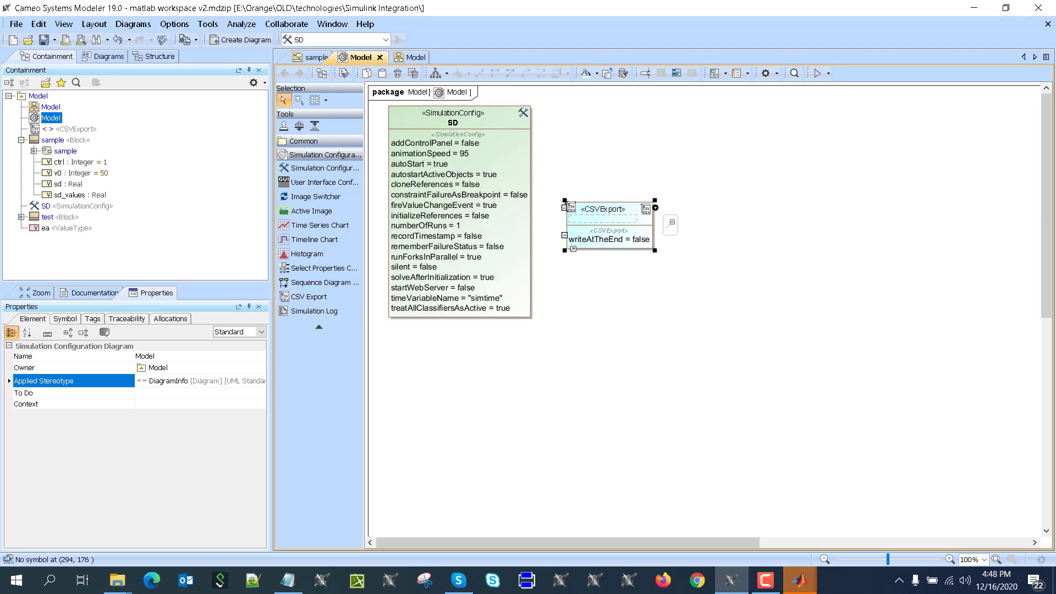
pyautogui.press('Return')
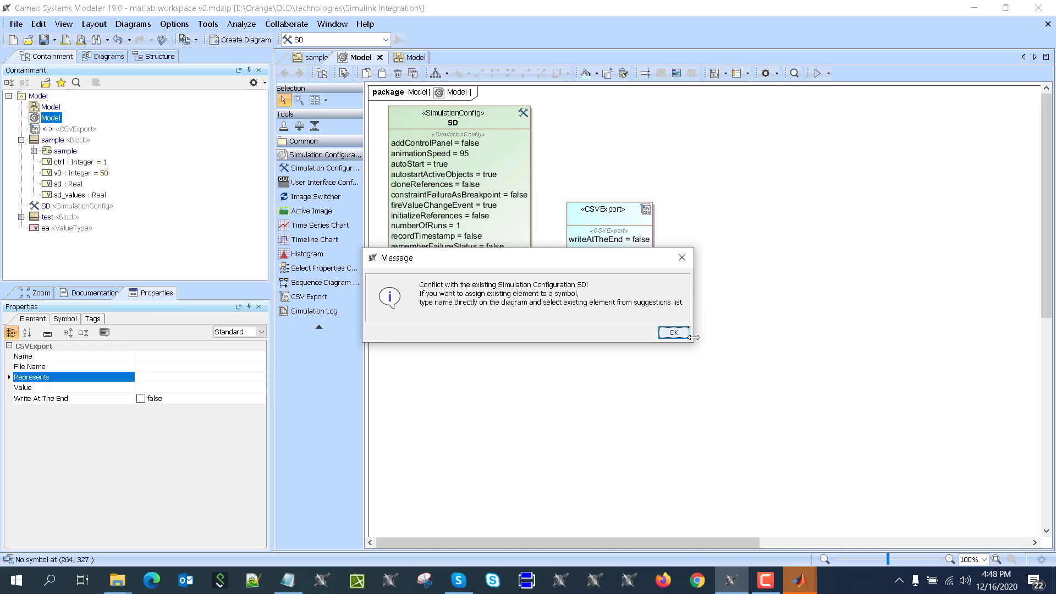
pyautogui.click(674, 333)
pyautogui.click(608, 212)
pyautogui.write('s')
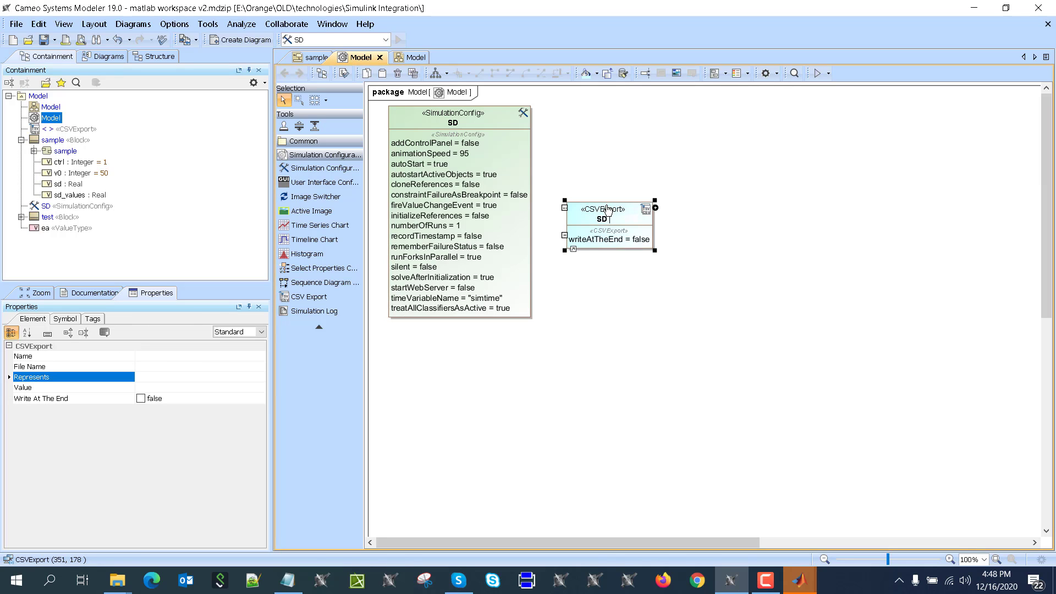
pyautogui.write('D file')
pyautogui.press('Return')
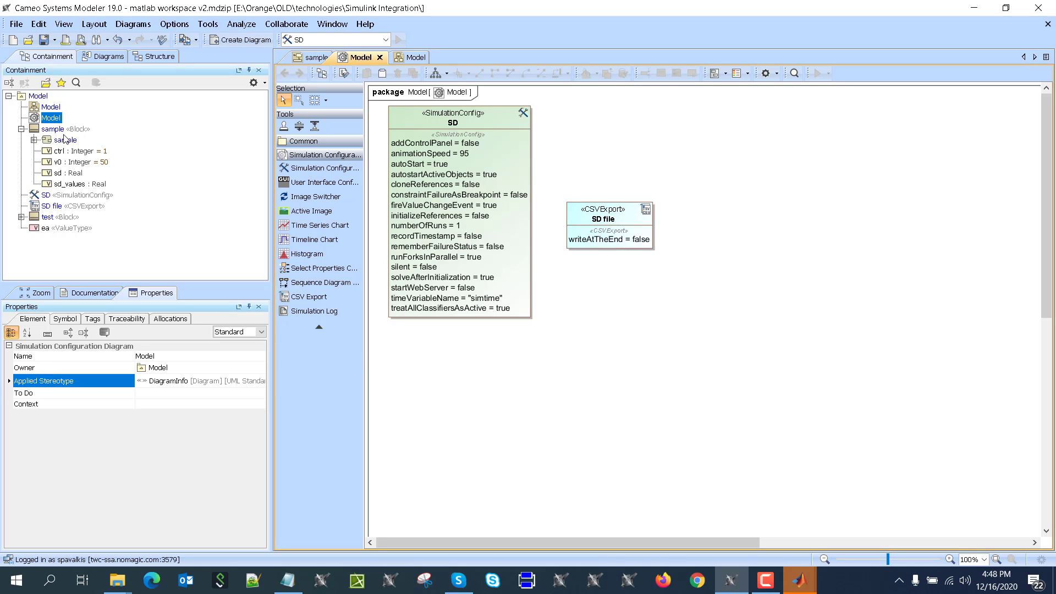
# Make SD file represent the sample block and set its File Name to sd.csv.
pyautogui.moveTo(53, 131); pyautogui.dragTo(455, 207)
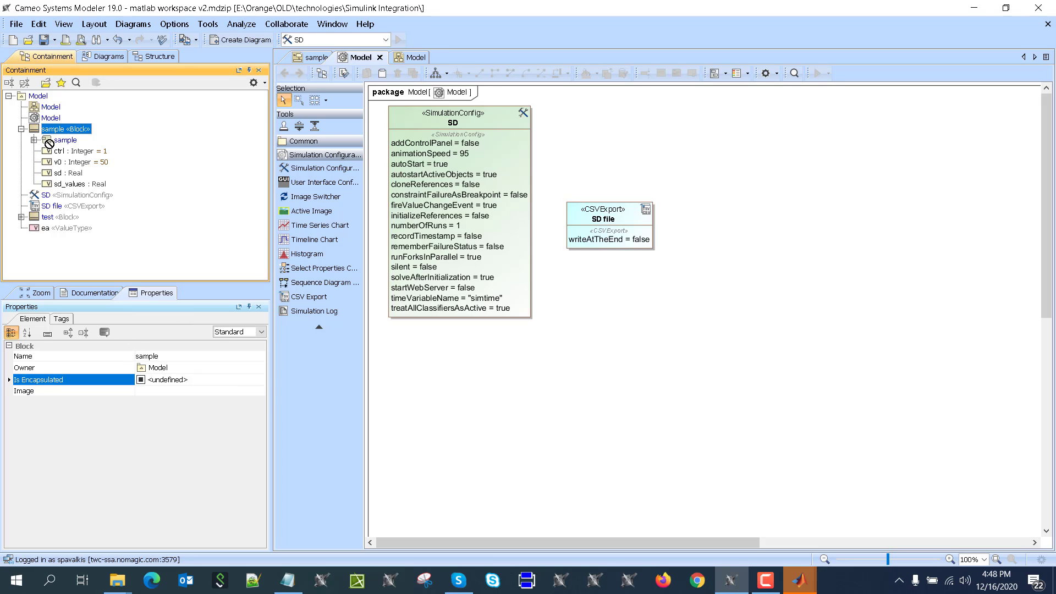
pyautogui.moveTo(370, 204); pyautogui.dragTo(612, 228)
pyautogui.doubleClick(642, 237)
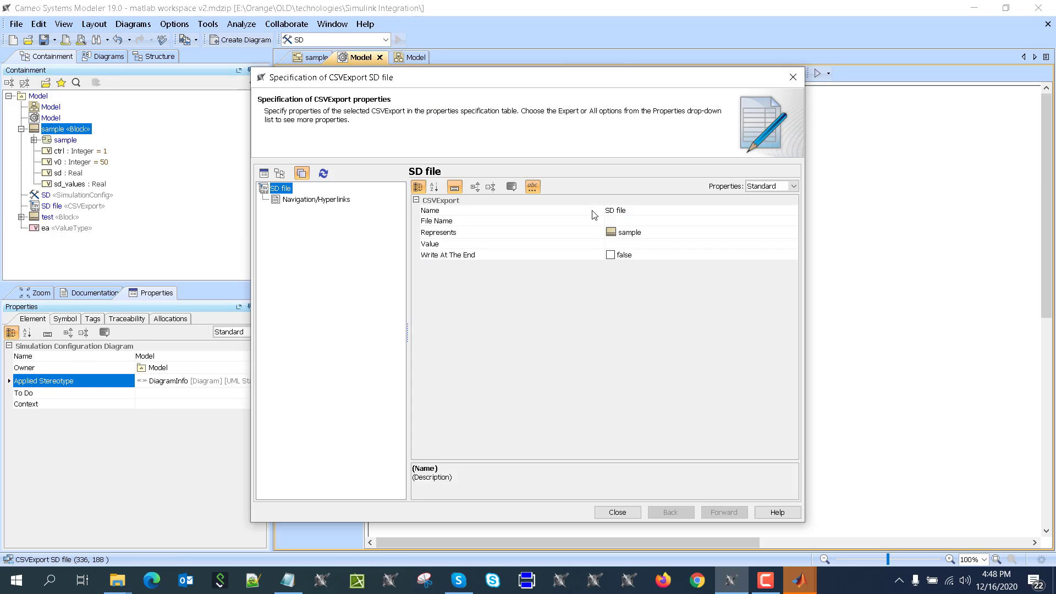
pyautogui.press('Down')
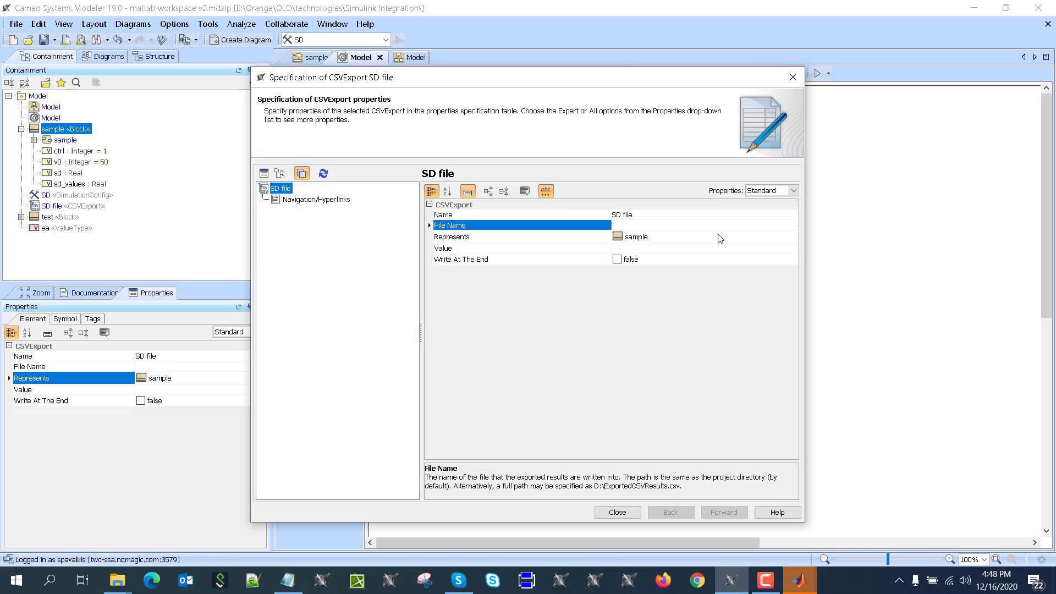
pyautogui.write('sd.csv')
pyautogui.click(644, 251)
# Choose sd and v0 as SD file's exported values.
pyautogui.click(793, 250)
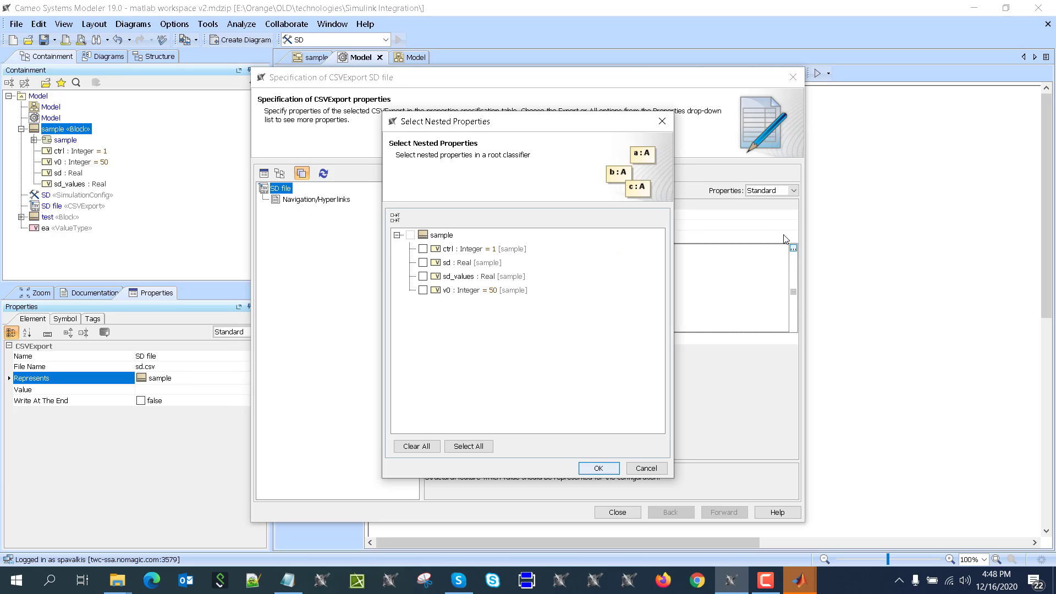
pyautogui.click(427, 252)
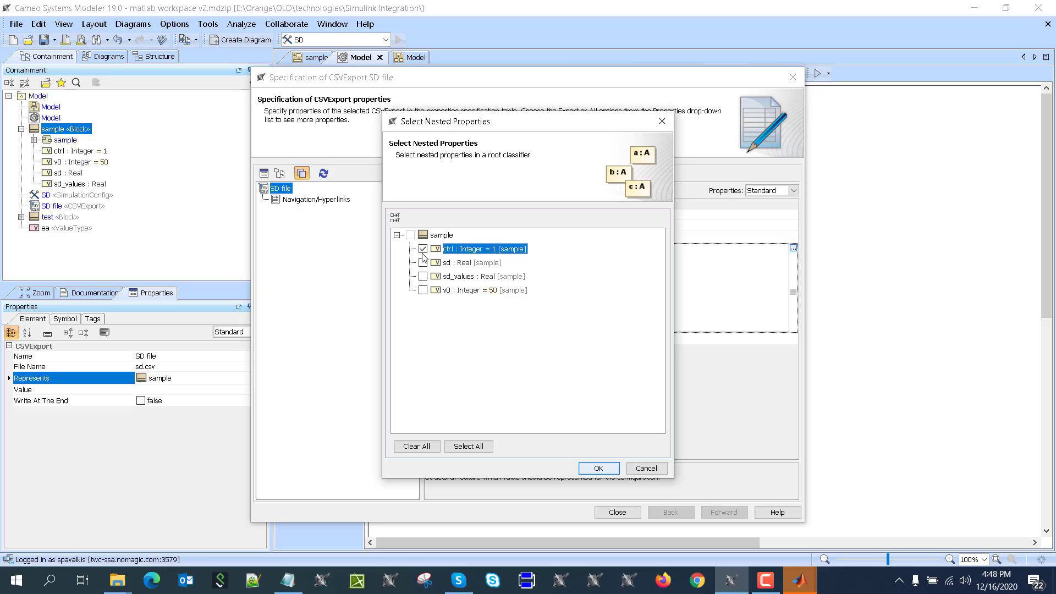
pyautogui.click(423, 291)
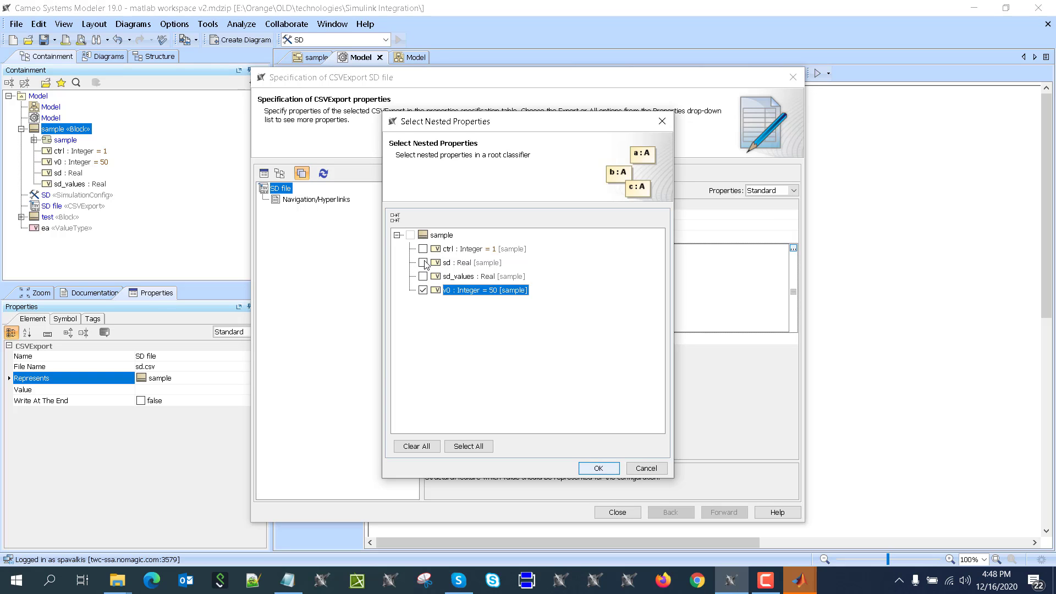
pyautogui.click(424, 263)
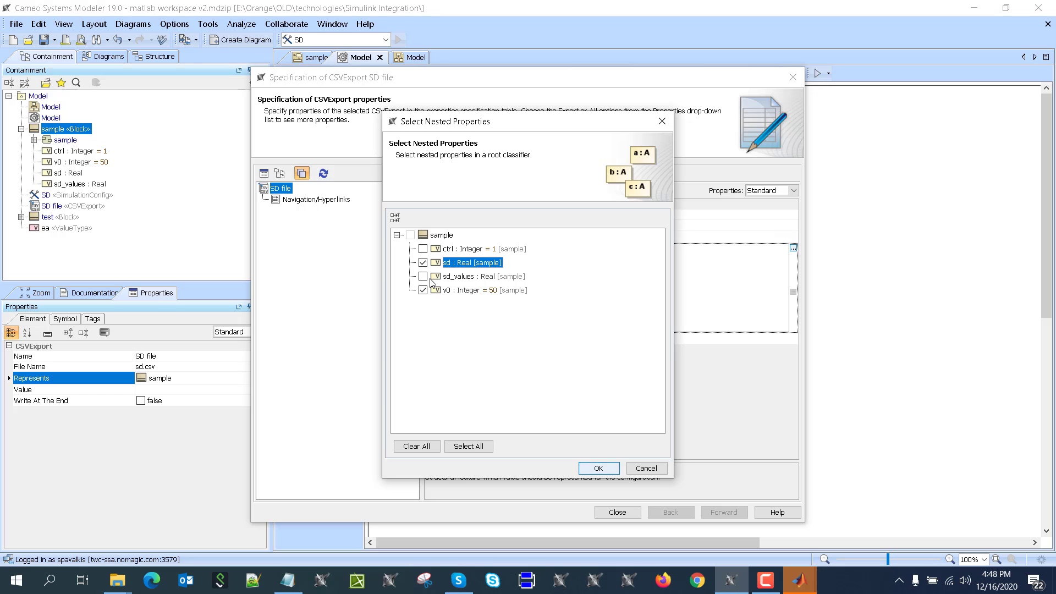
pyautogui.click(599, 469)
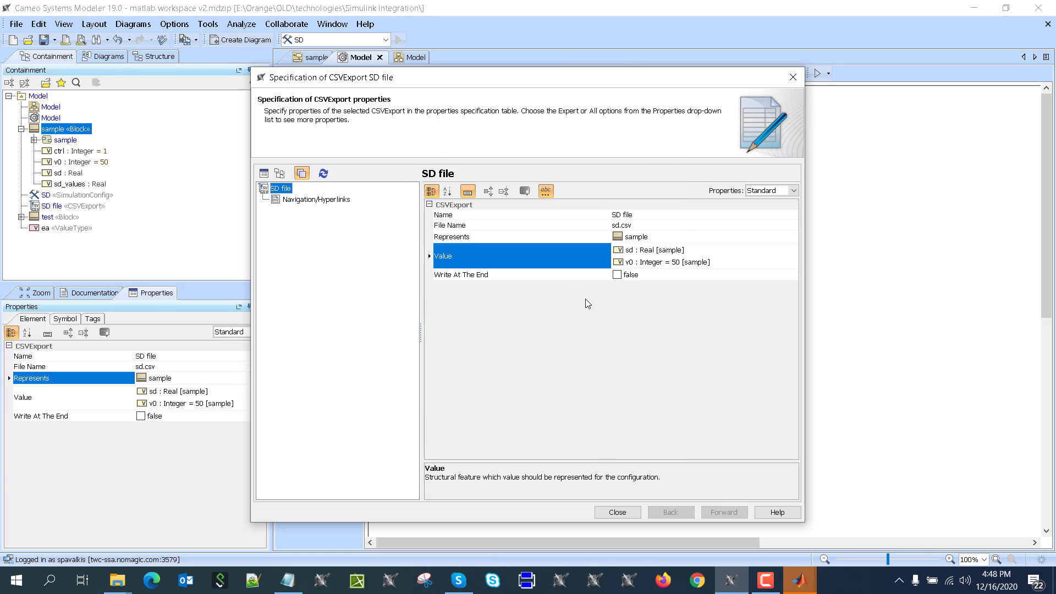
pyautogui.moveTo(548, 81); pyautogui.dragTo(787, 70)
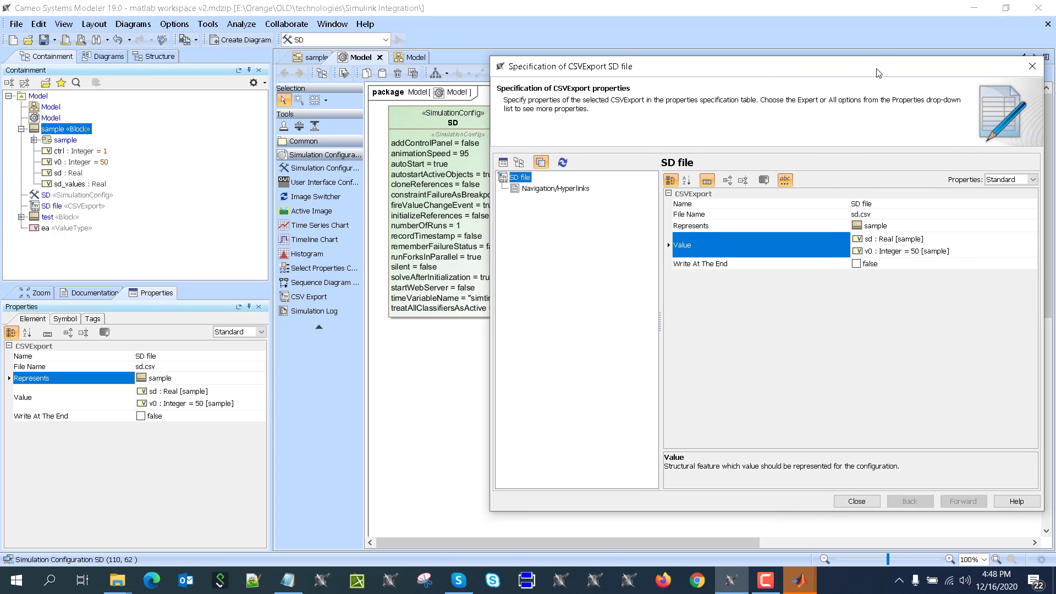
pyautogui.moveTo(879, 74); pyautogui.dragTo(662, 76)
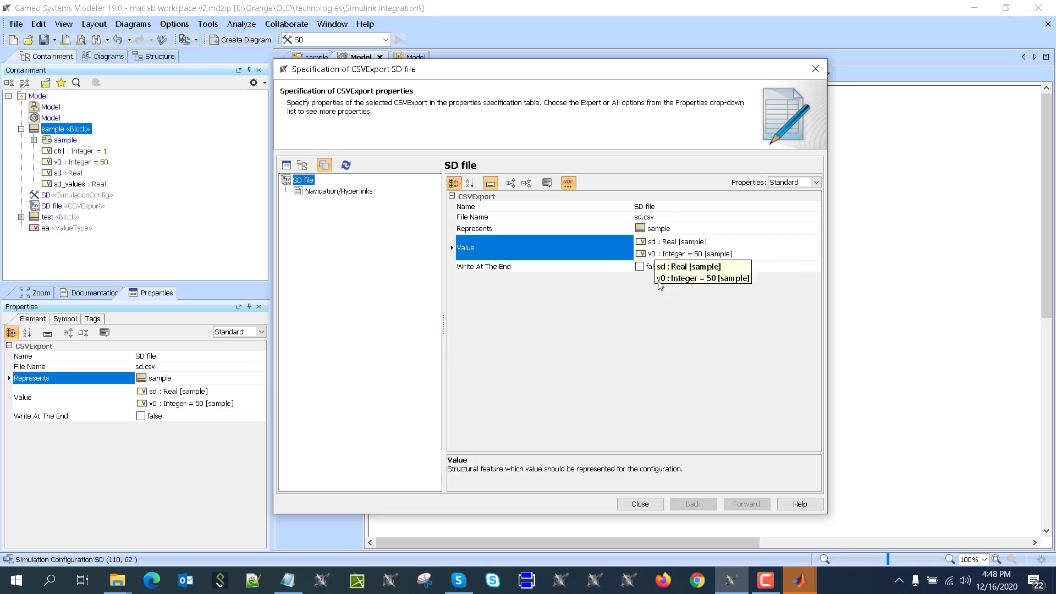
# Close the specification, add SD file as SD's execution listener, and return to the sample diagram.
pyautogui.click(640, 504)
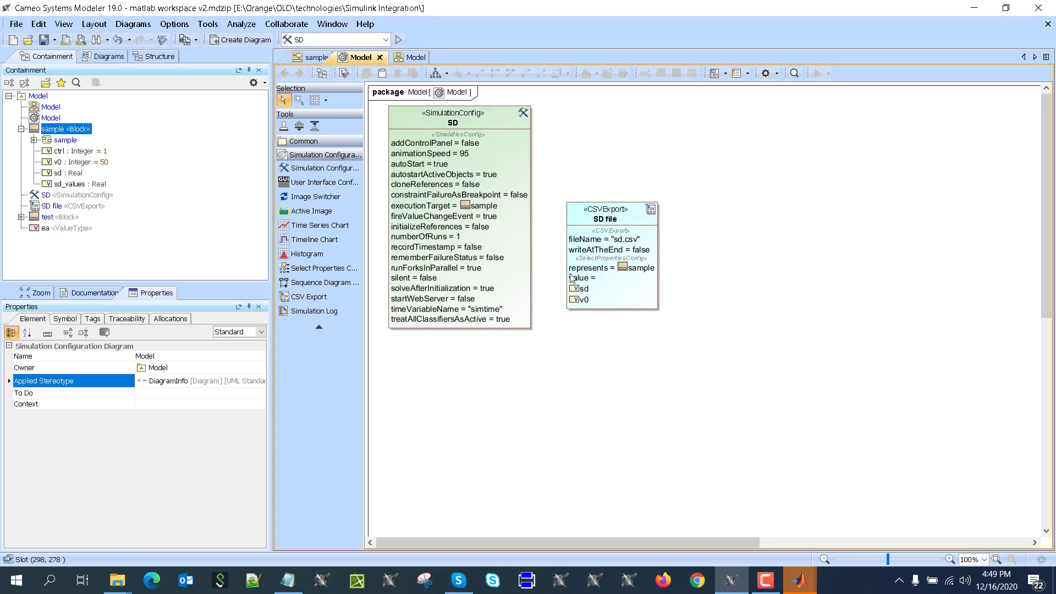
pyautogui.moveTo(583, 284); pyautogui.dragTo(477, 216)
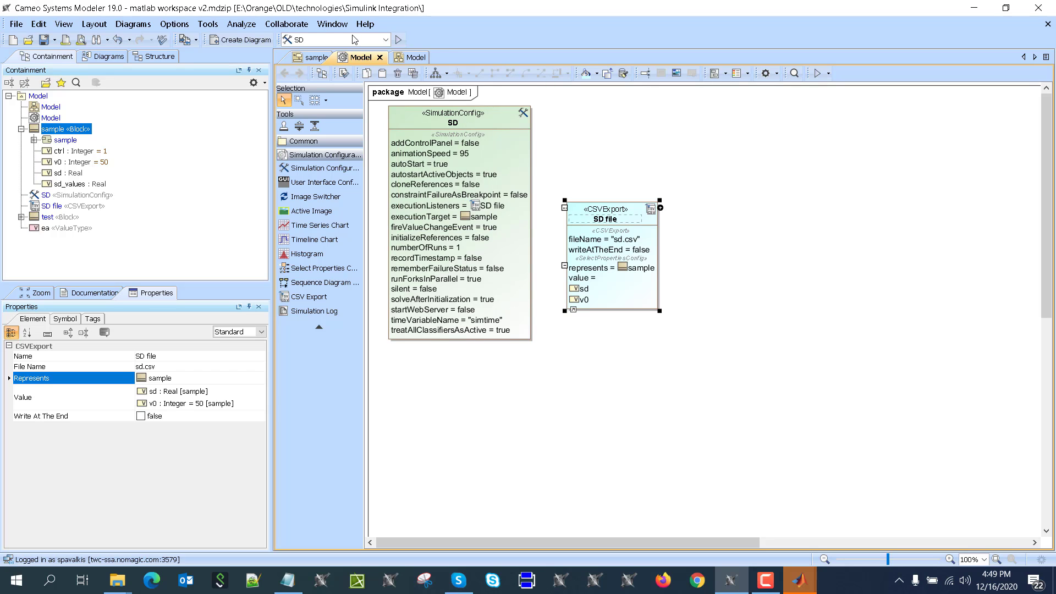
pyautogui.click(310, 58)
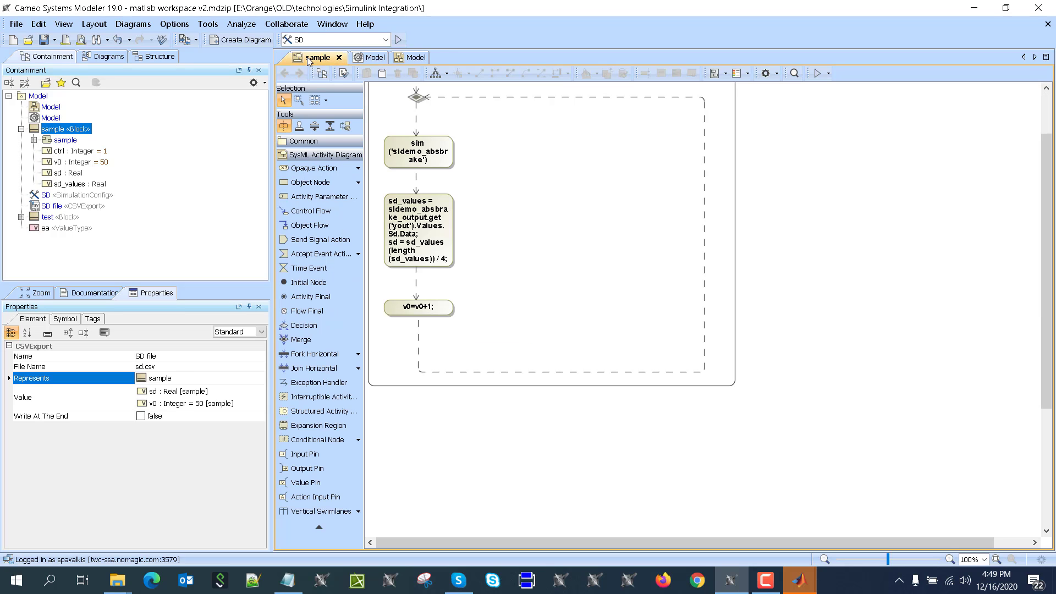
# Run the SD configuration and shrink MATLAB to watch the ABS model loop.
pyautogui.click(400, 40)
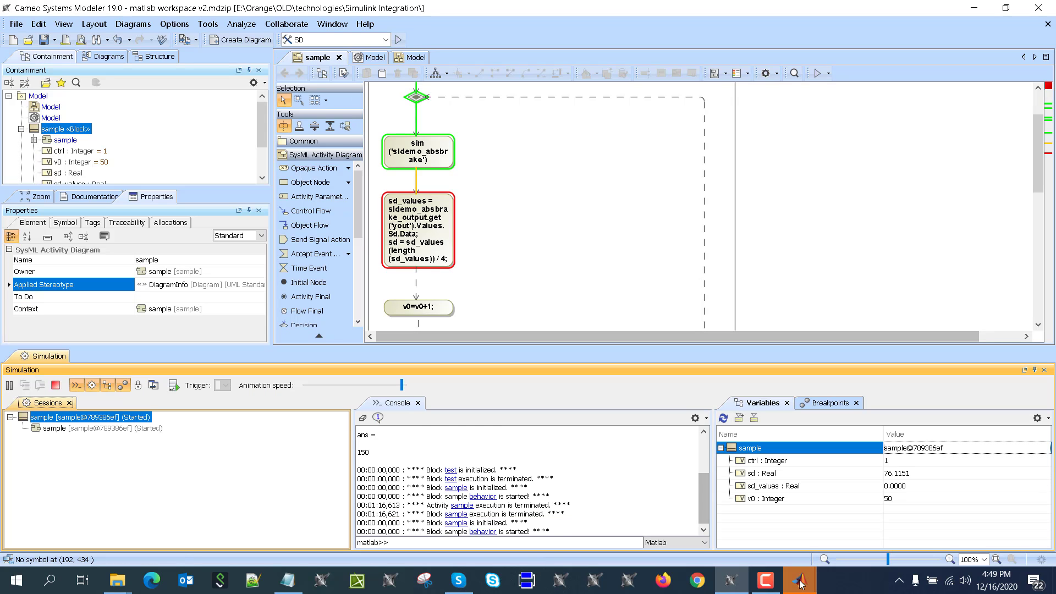
pyautogui.moveTo(800, 580)
pyautogui.click(684, 547)
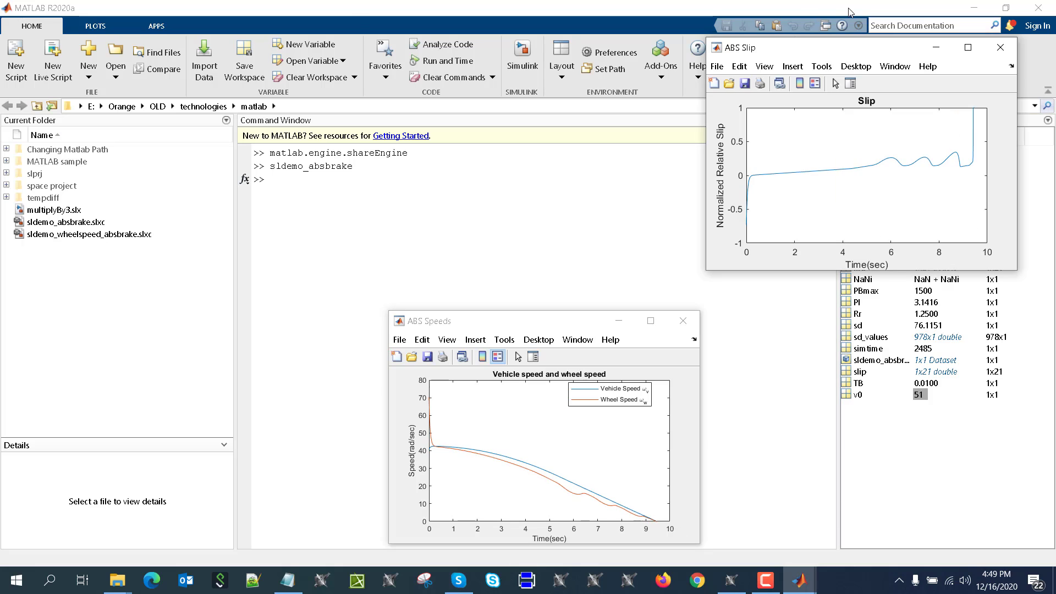
pyautogui.moveTo(850, 12); pyautogui.dragTo(209, 38)
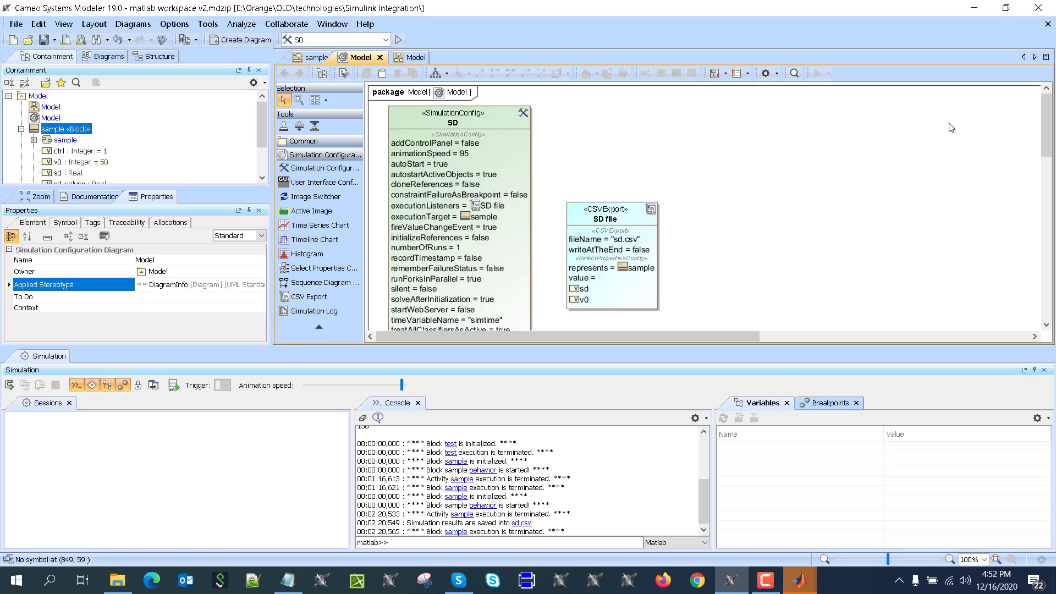
# Open sd.csv from the project folder in Excel and scroll through its time(ms), sd, v0 rows.
pyautogui.click(117, 580)
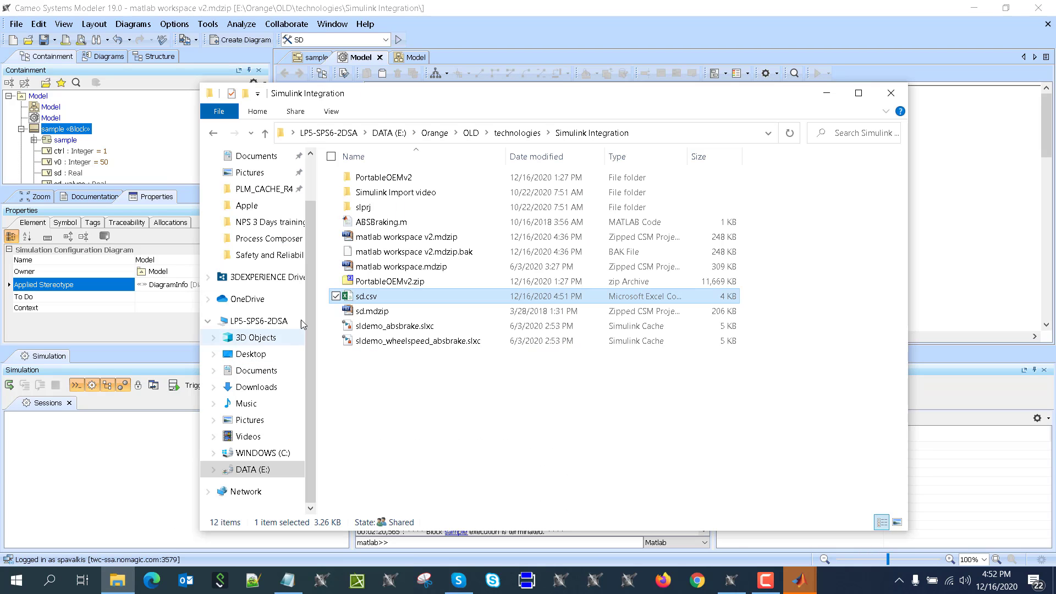
pyautogui.click(363, 297)
pyautogui.doubleClick(363, 297)
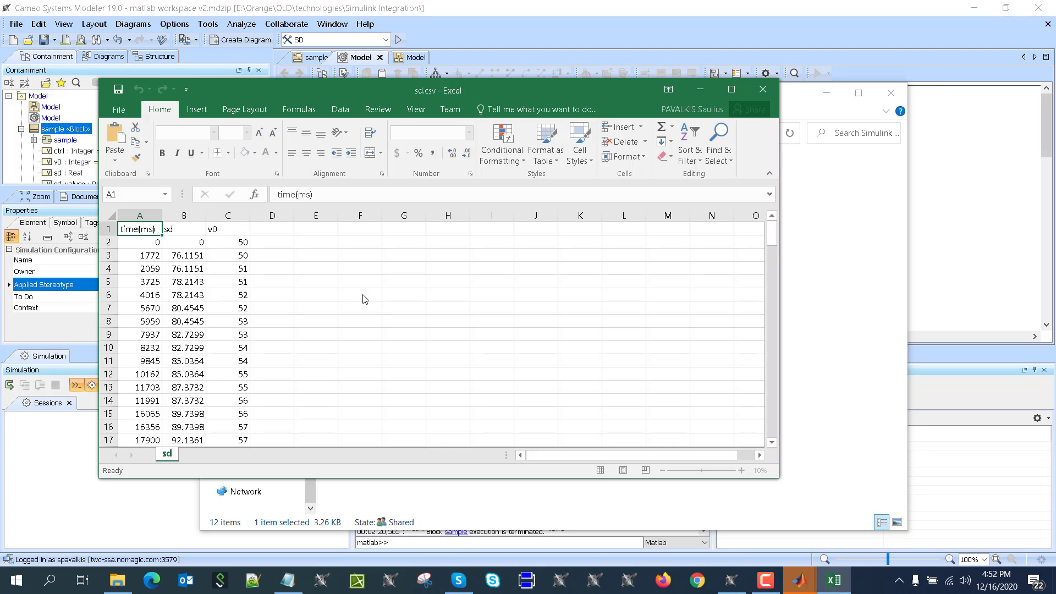
pyautogui.scroll(-20, 239, 288)
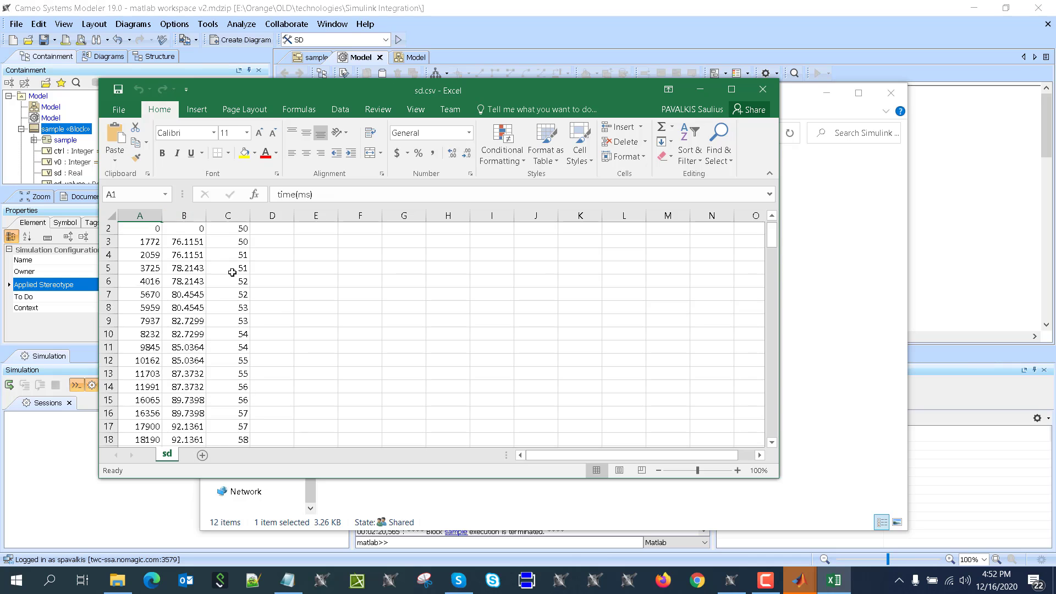